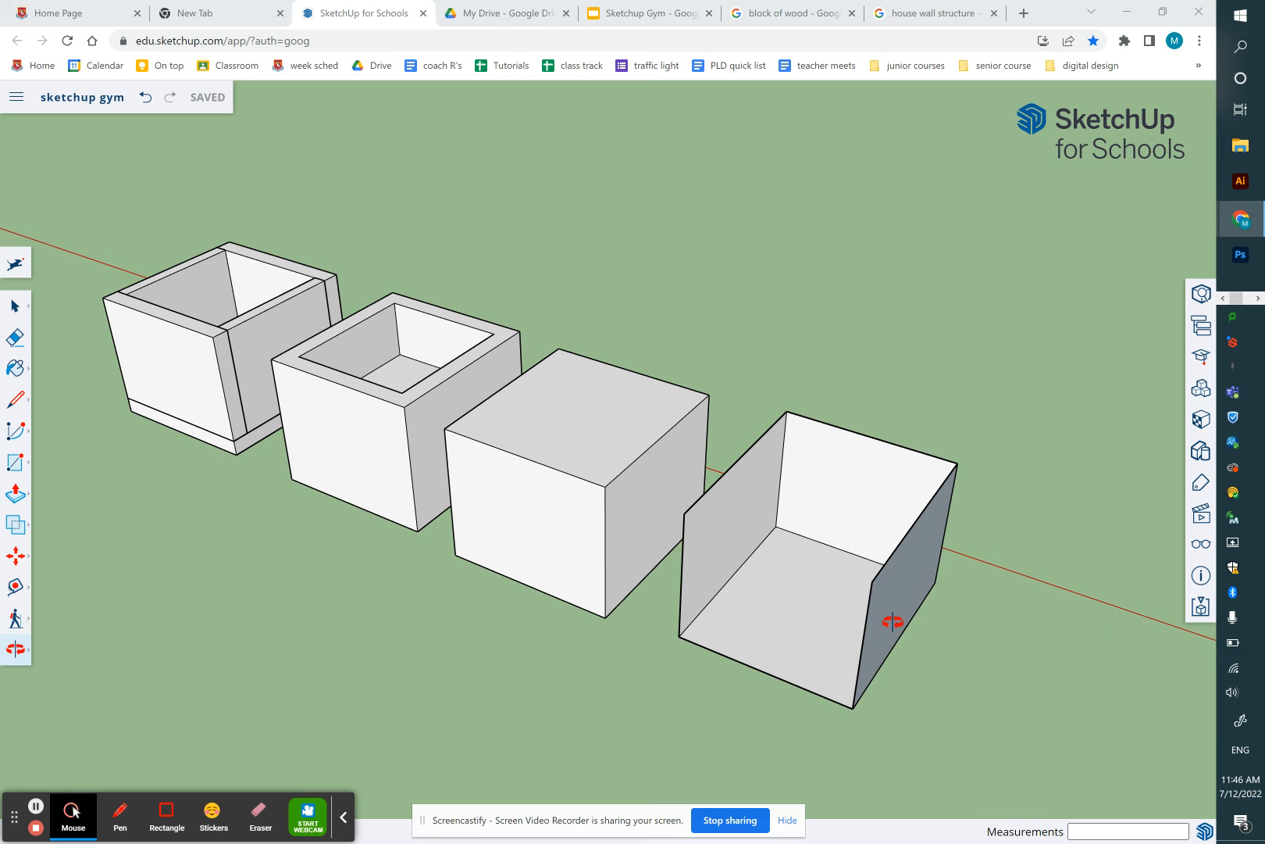
# Select the open box's back wall, side wall and floor faces one at a time to examine them, and clear the selection
pyautogui.click(14, 311)
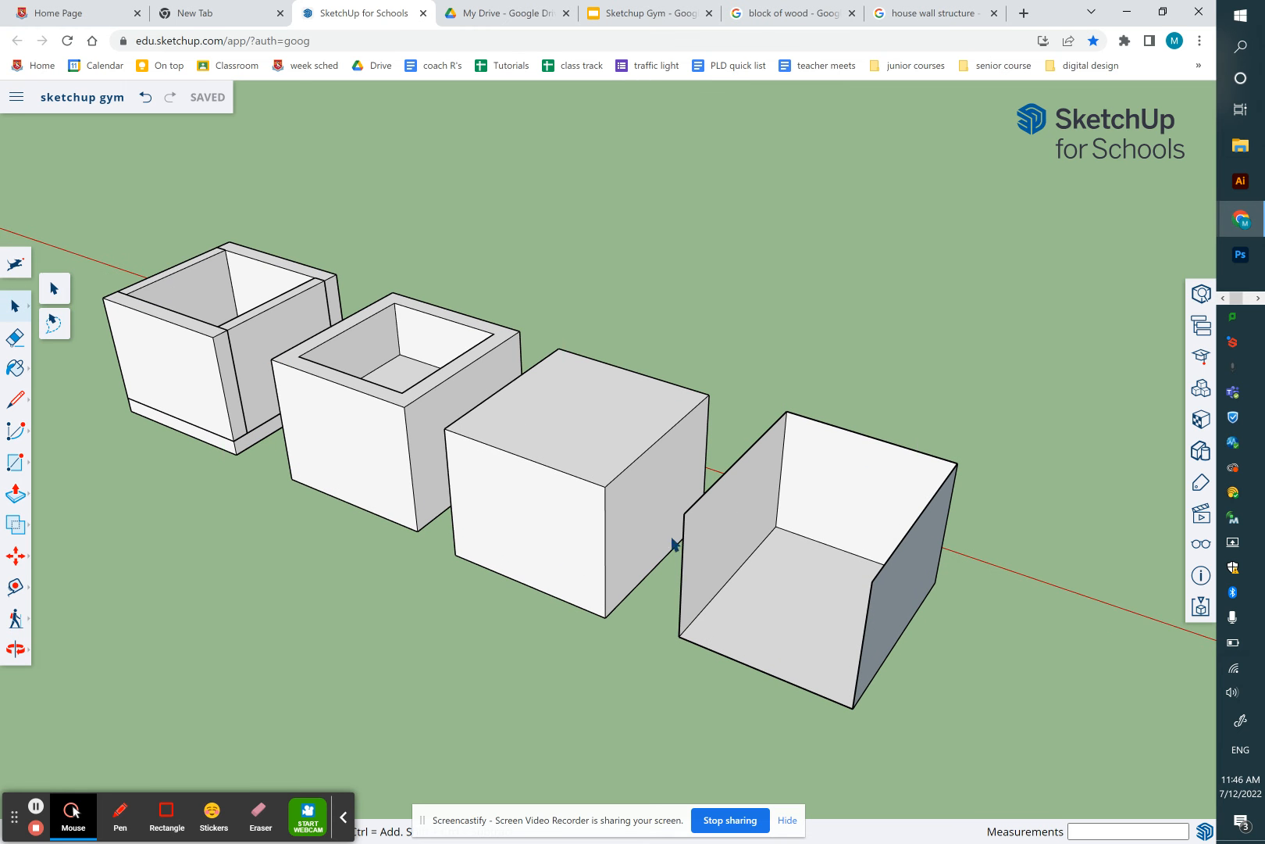
pyautogui.click(840, 501)
pyautogui.click(900, 601)
pyautogui.click(796, 605)
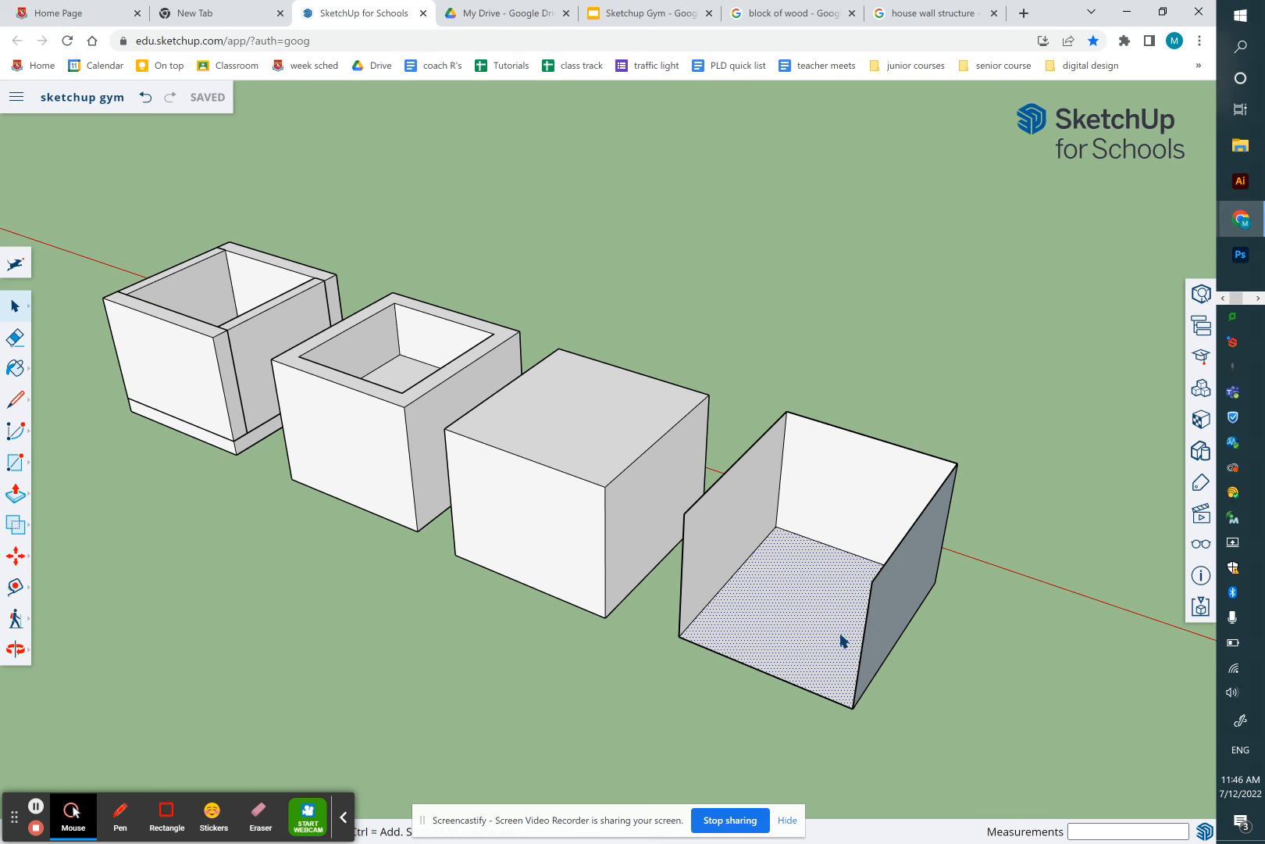
pyautogui.click(918, 655)
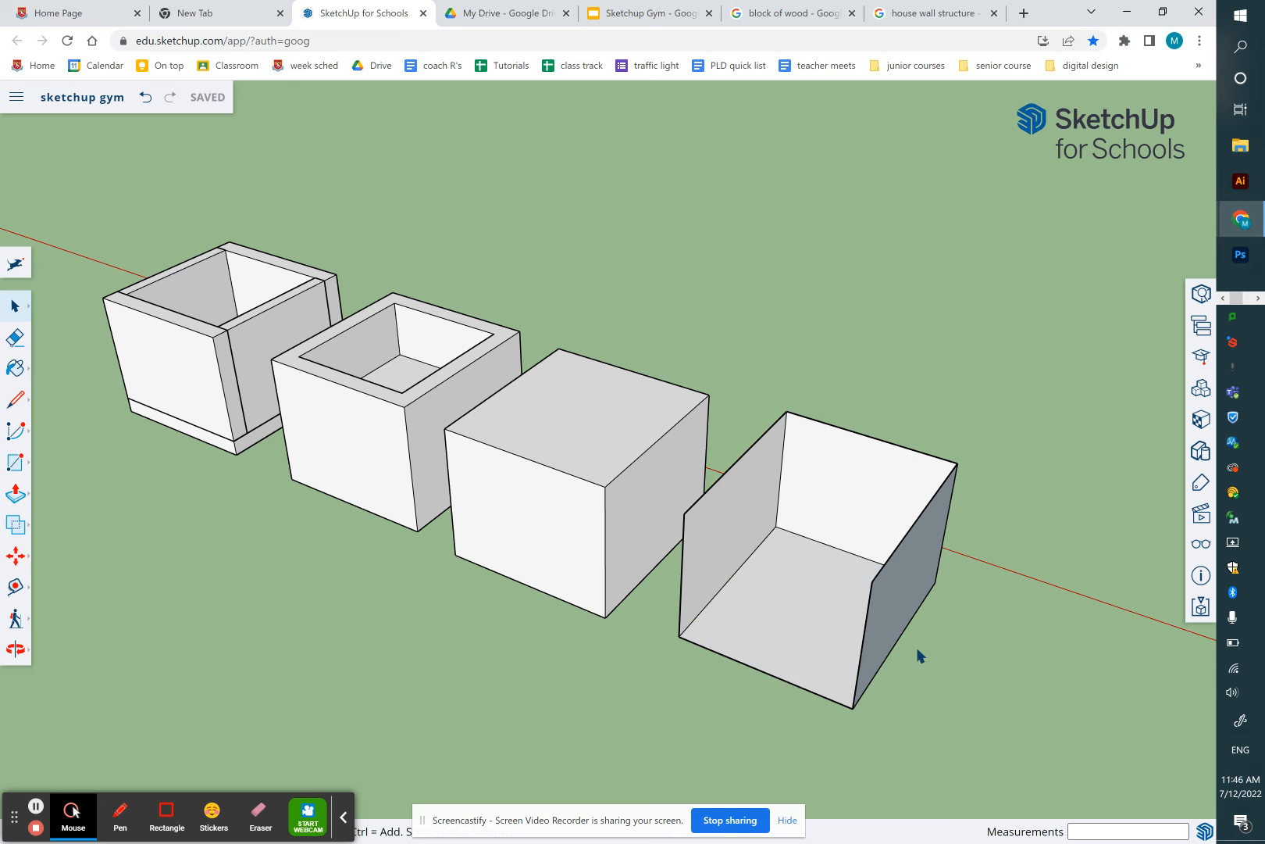
pyautogui.press('o')
pyautogui.click(715, 667)
pyautogui.moveTo(781, 657); pyautogui.dragTo(731, 648)
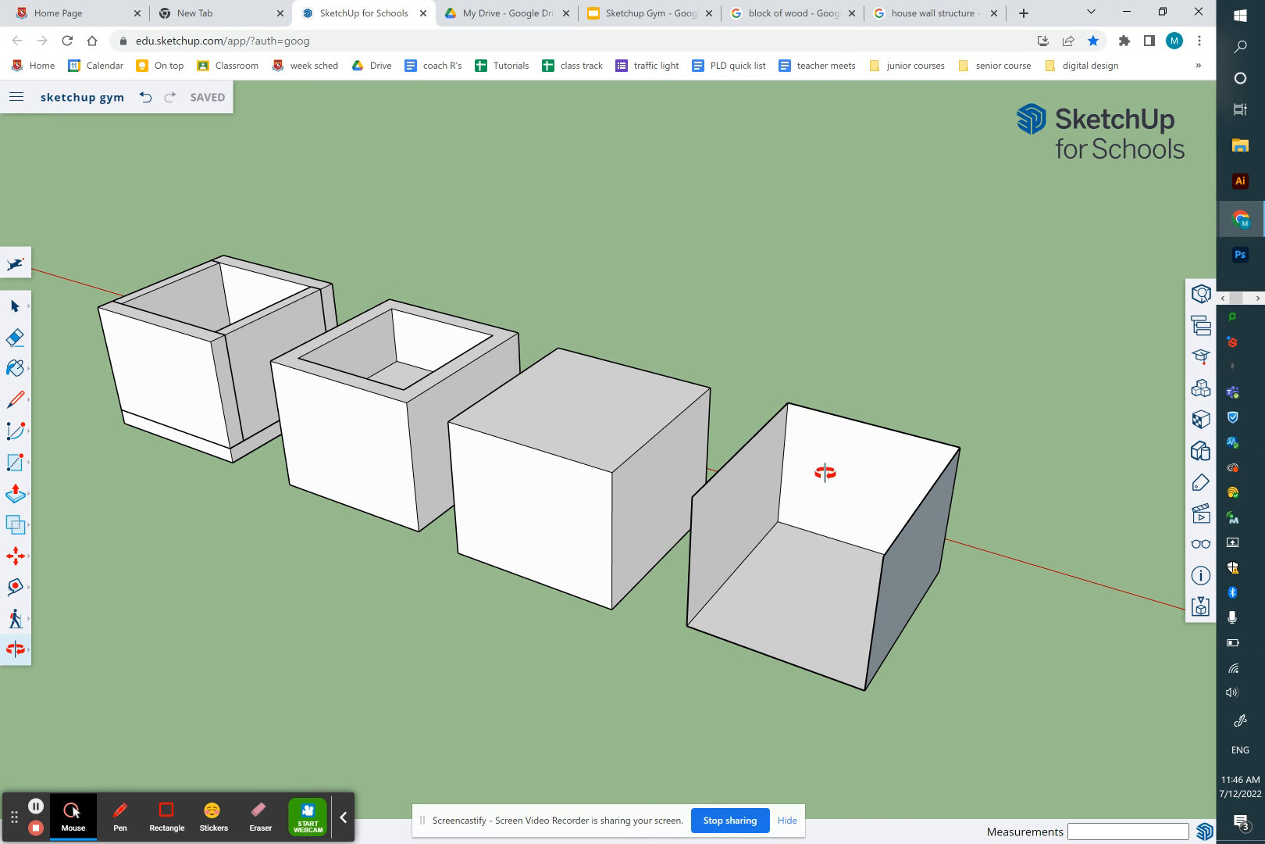
# Switch to the Google image results for "block of wood" and "house wall structure", and open the passive house wall diagram
pyautogui.click(789, 13)
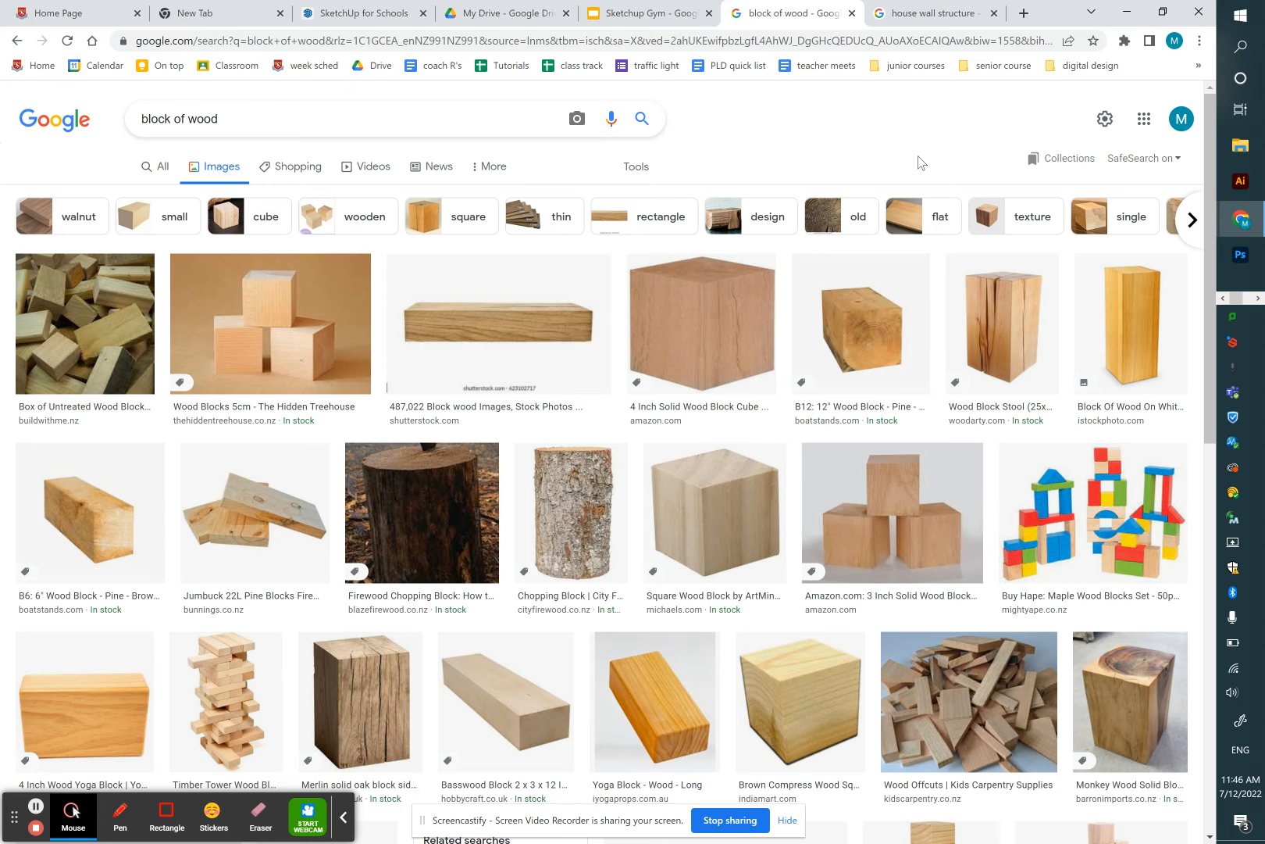
pyautogui.click(919, 14)
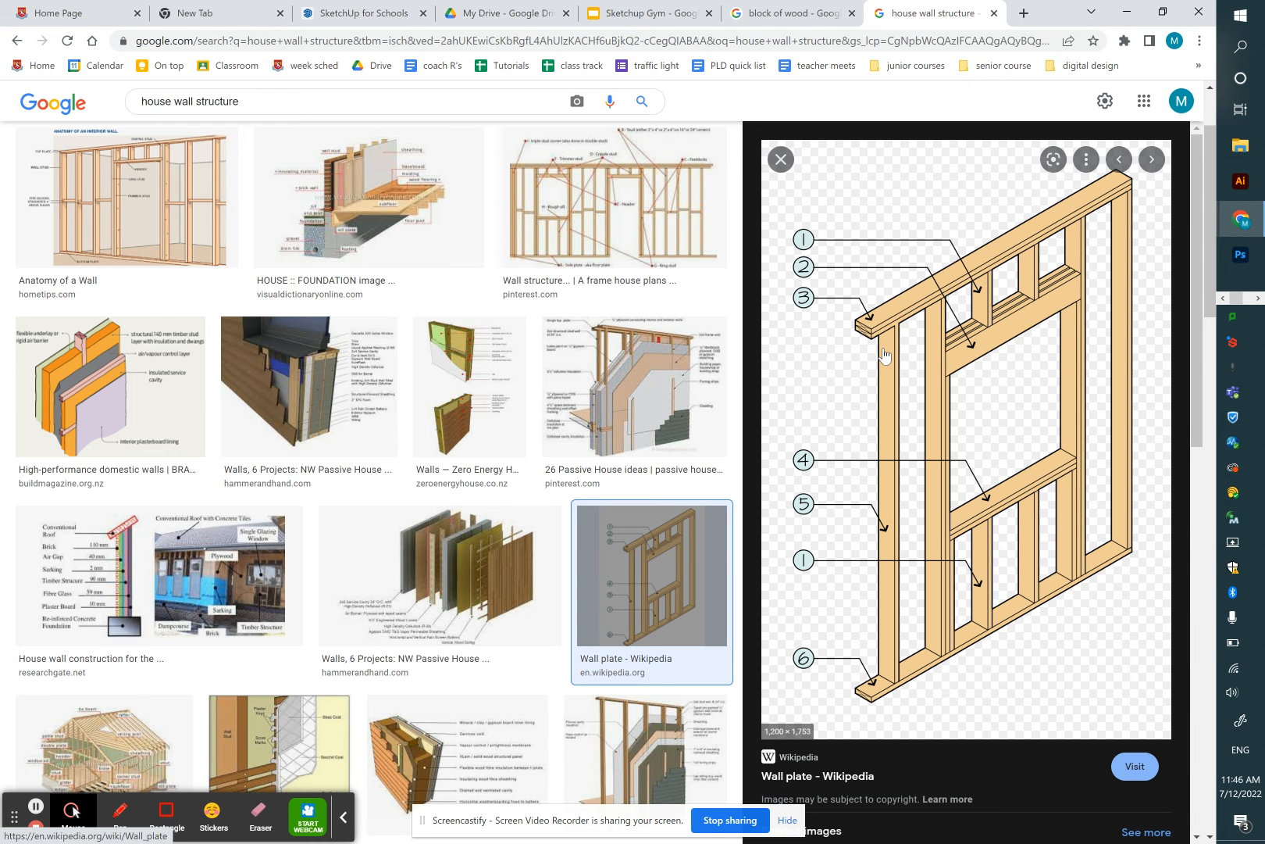
pyautogui.click(688, 383)
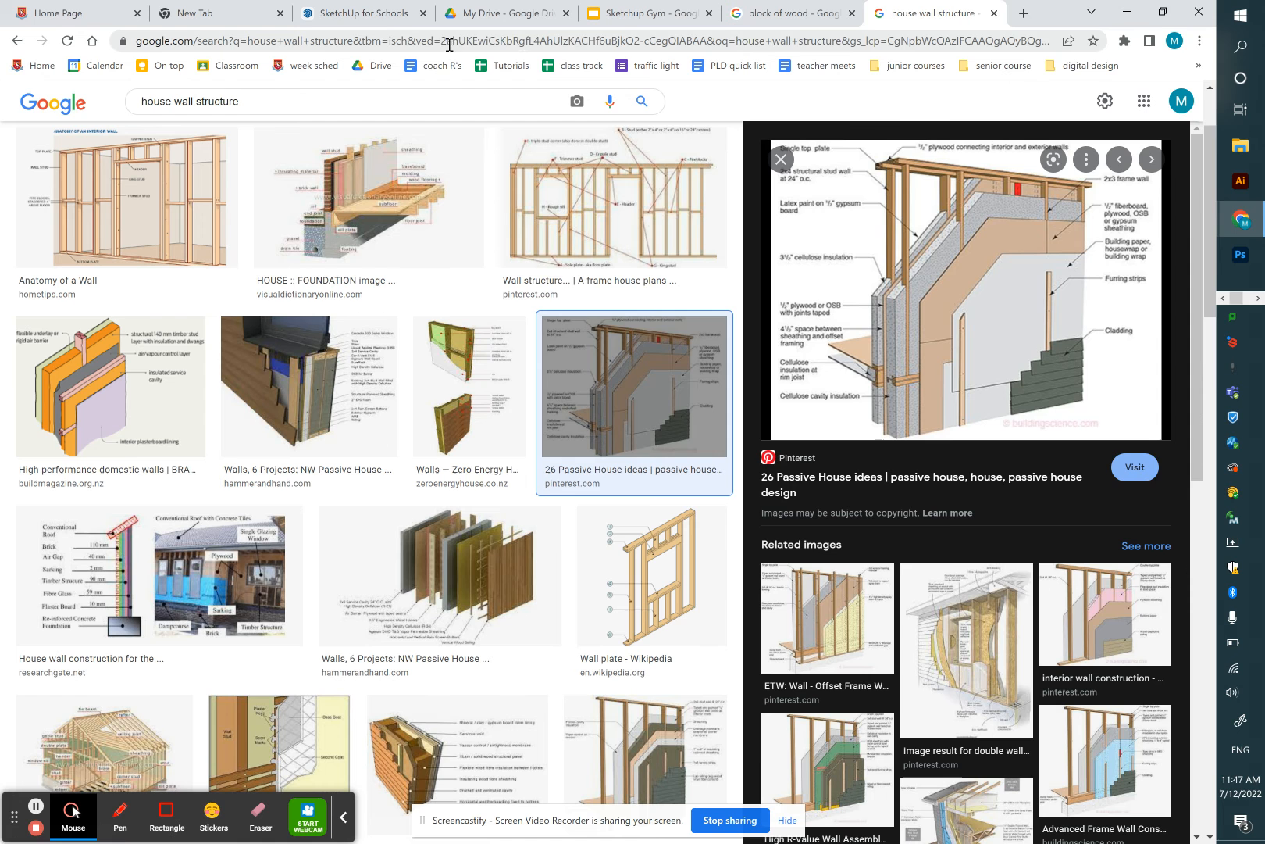
# Return to the SketchUp model and examine the row of four boxes, ending at the box built from separate panels
pyautogui.click(380, 28)
pyautogui.click(767, 528)
pyautogui.moveTo(768, 528); pyautogui.dragTo(853, 574)
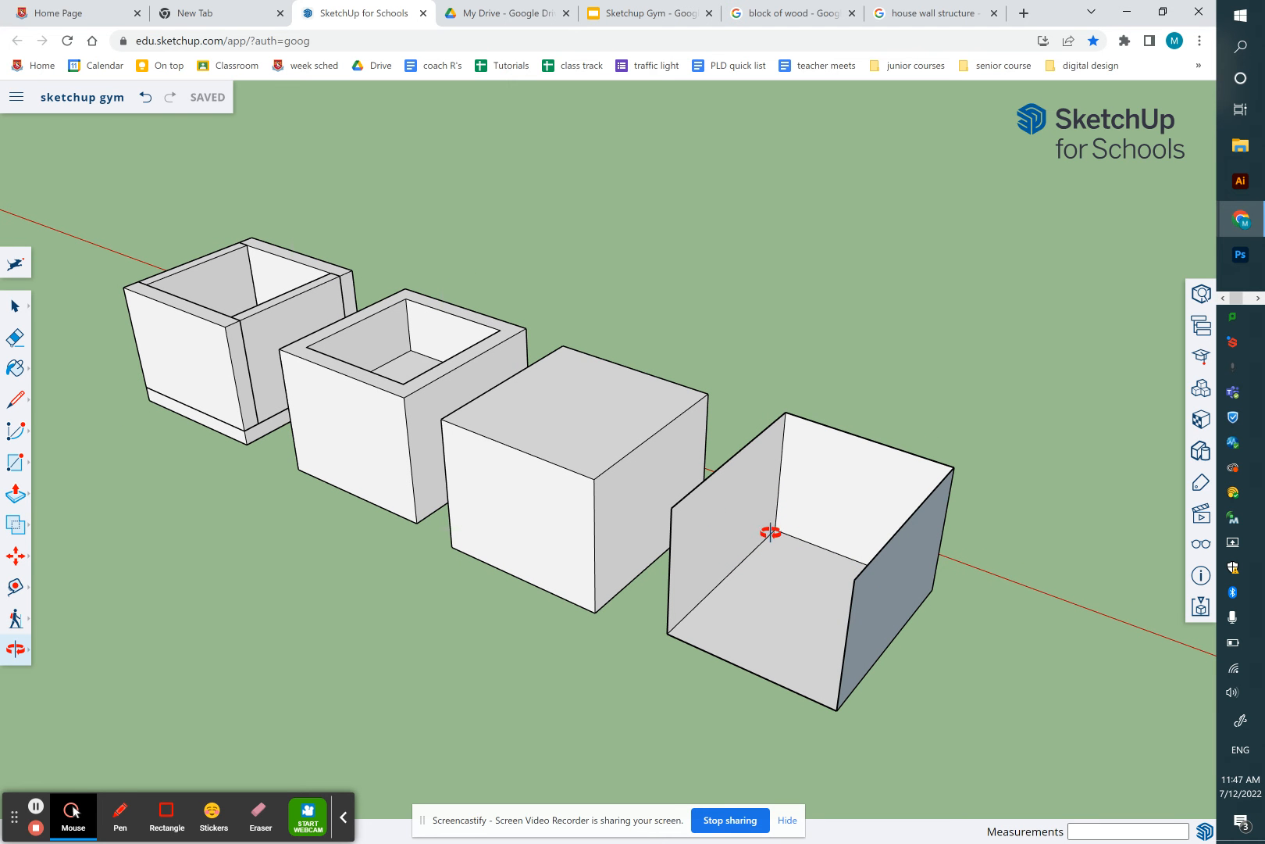
pyautogui.press('h')
pyautogui.moveTo(432, 421); pyautogui.dragTo(490, 443)
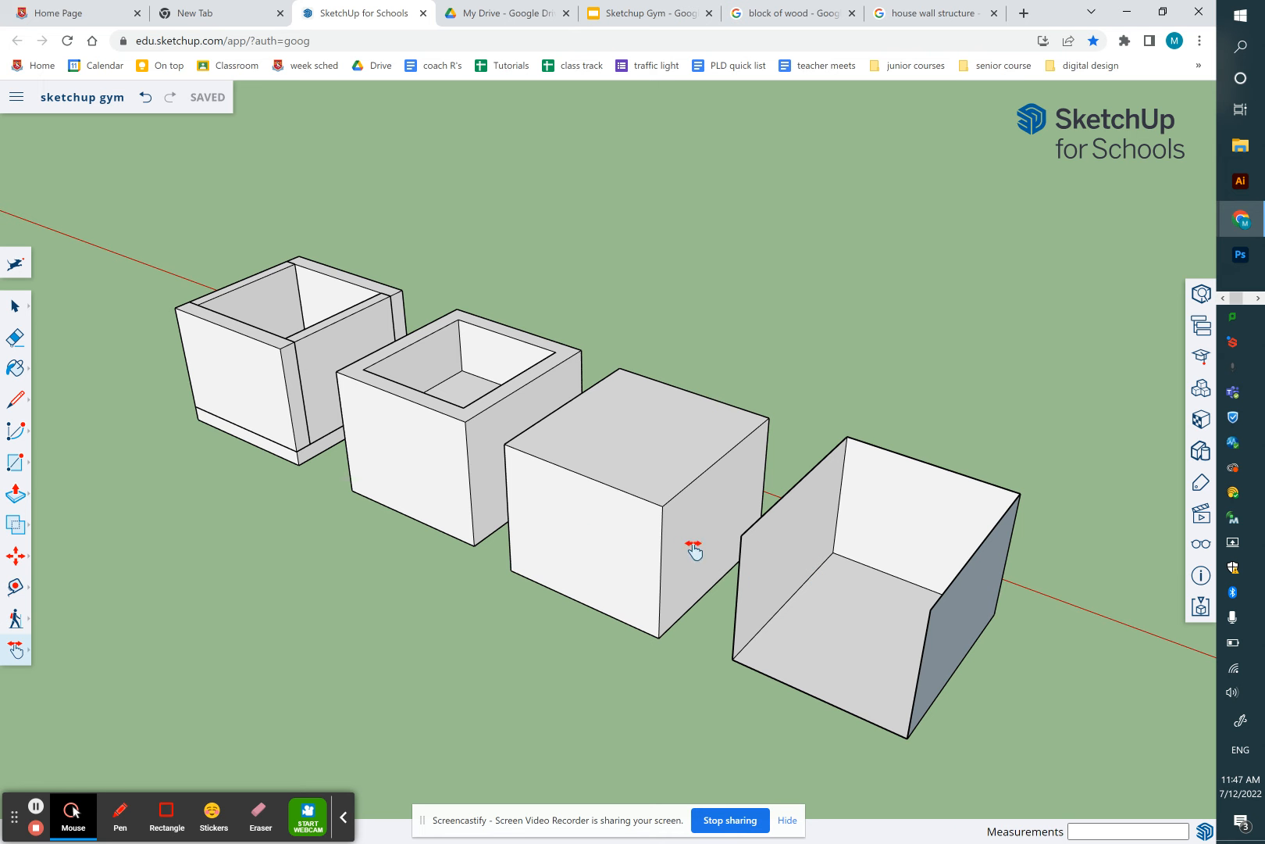
pyautogui.moveTo(437, 419); pyautogui.dragTo(550, 459)
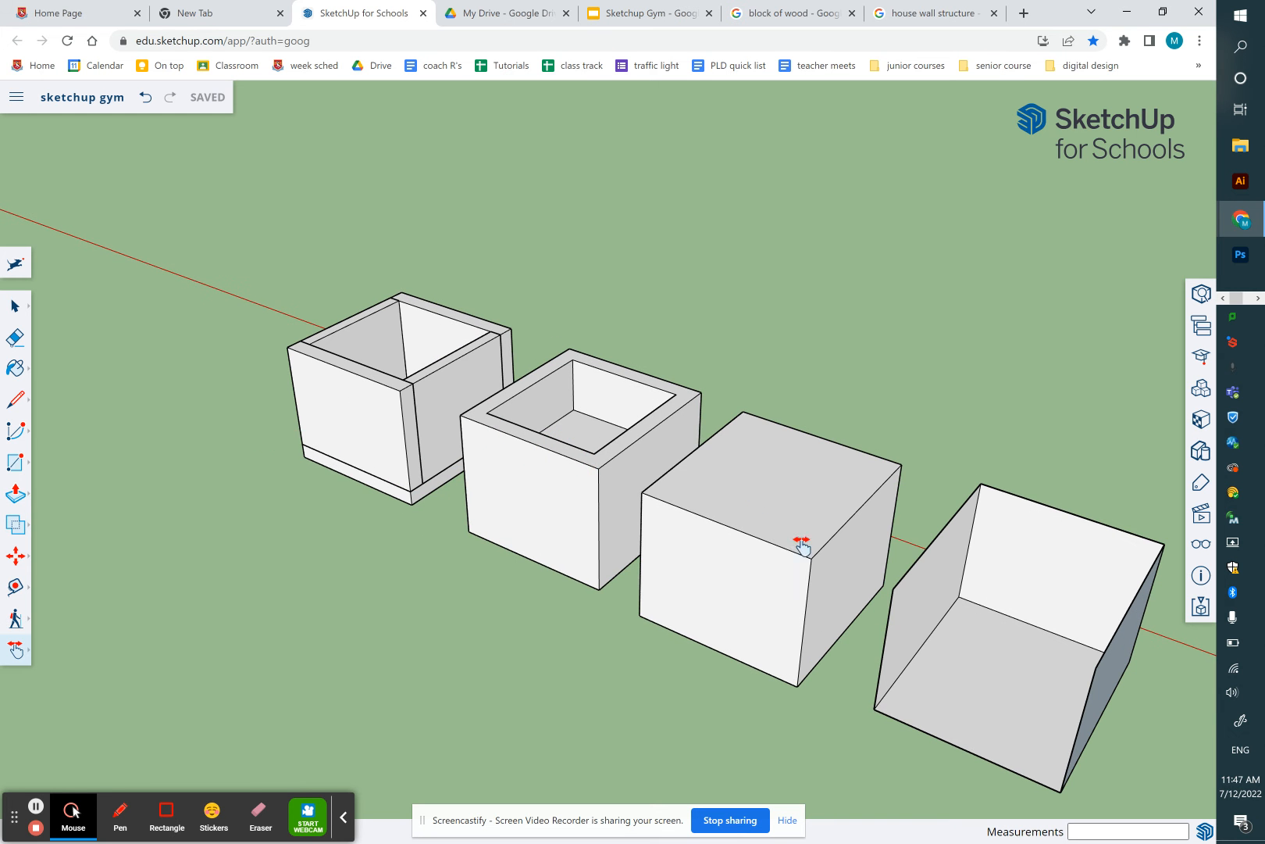
pyautogui.scroll(3, 617, 421)
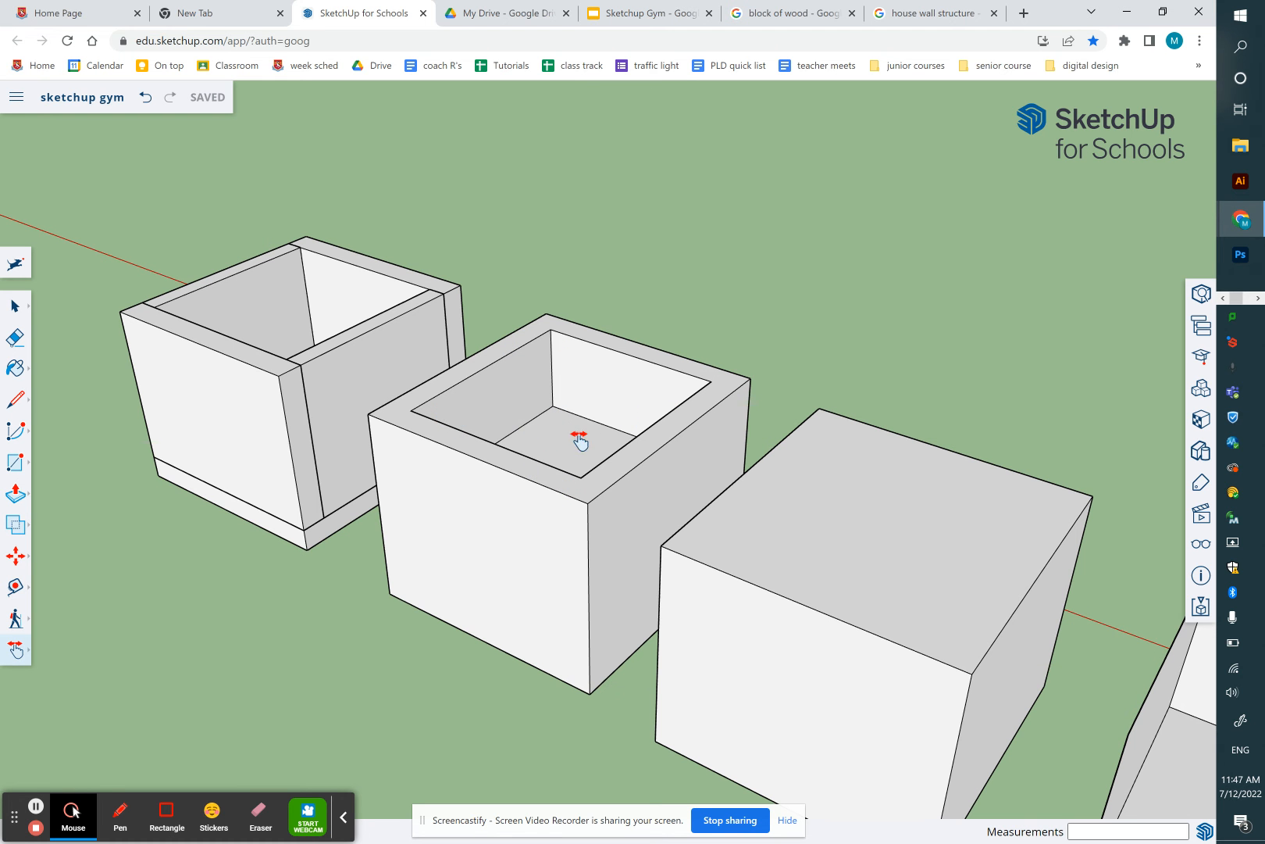
pyautogui.moveTo(274, 384); pyautogui.dragTo(476, 426)
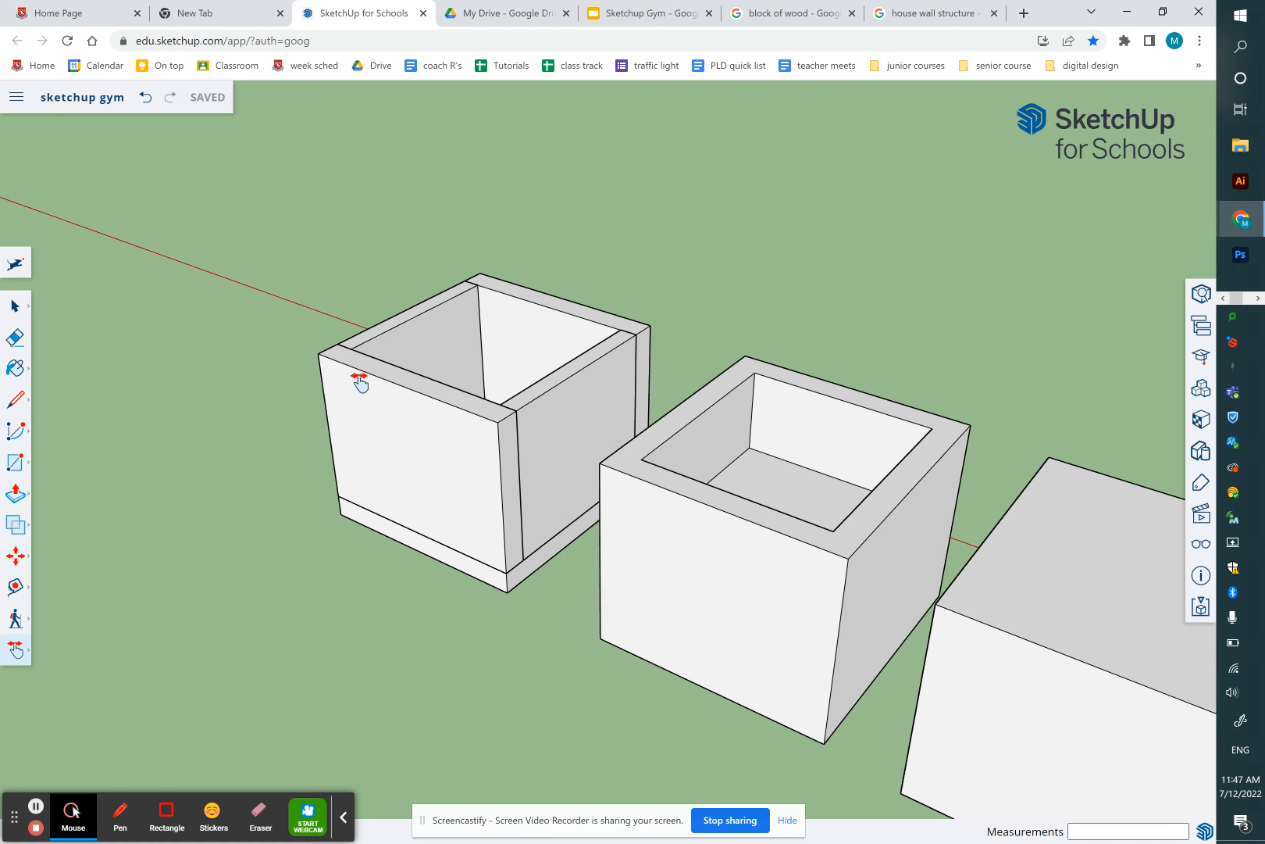
# Select the panelled box's base, front, side and back panels one at a time to examine how it is grouped
pyautogui.press('space')
pyautogui.click(343, 516)
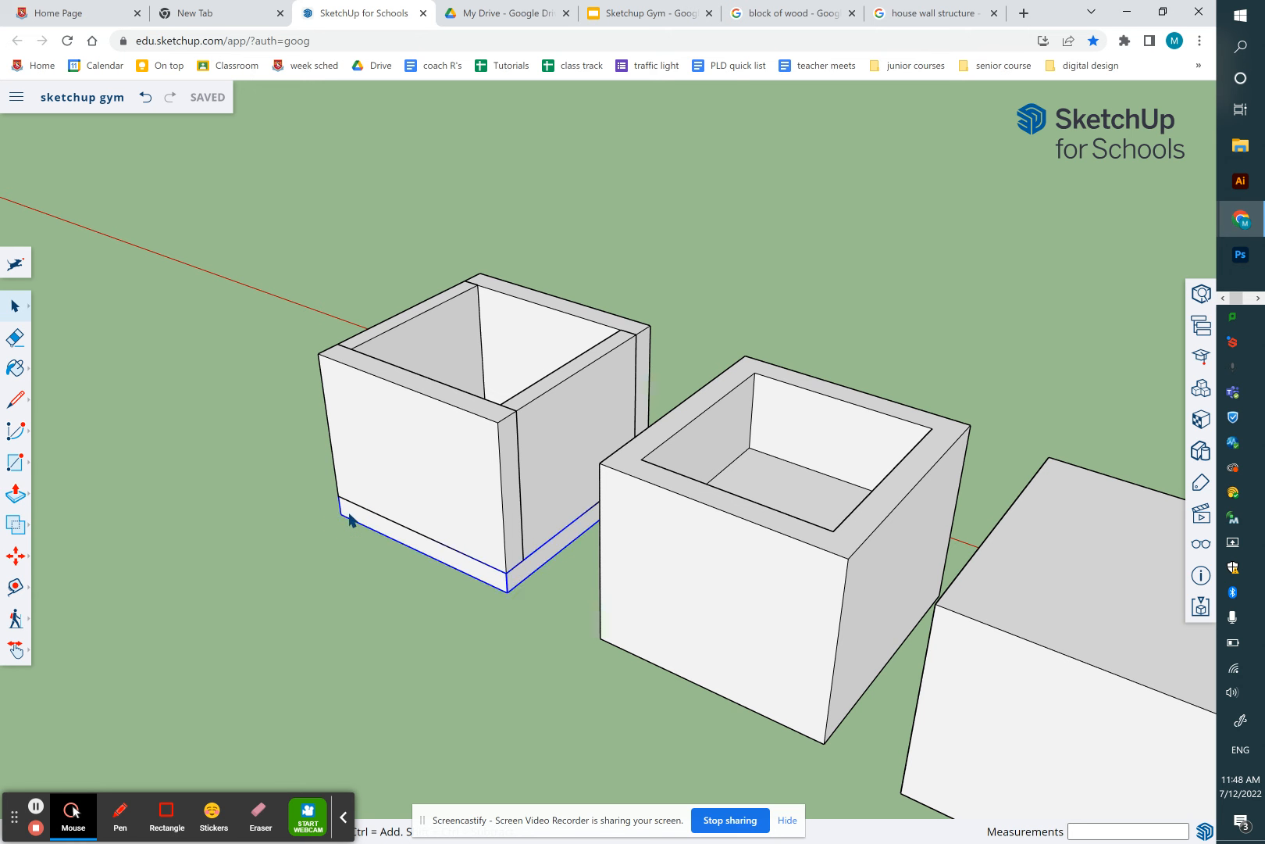
pyautogui.click(501, 457)
pyautogui.click(548, 438)
pyautogui.click(541, 335)
# Try moving the far side panel out of the panelled box, undo the move and clear the selection
pyautogui.click(446, 346)
pyautogui.press('m')
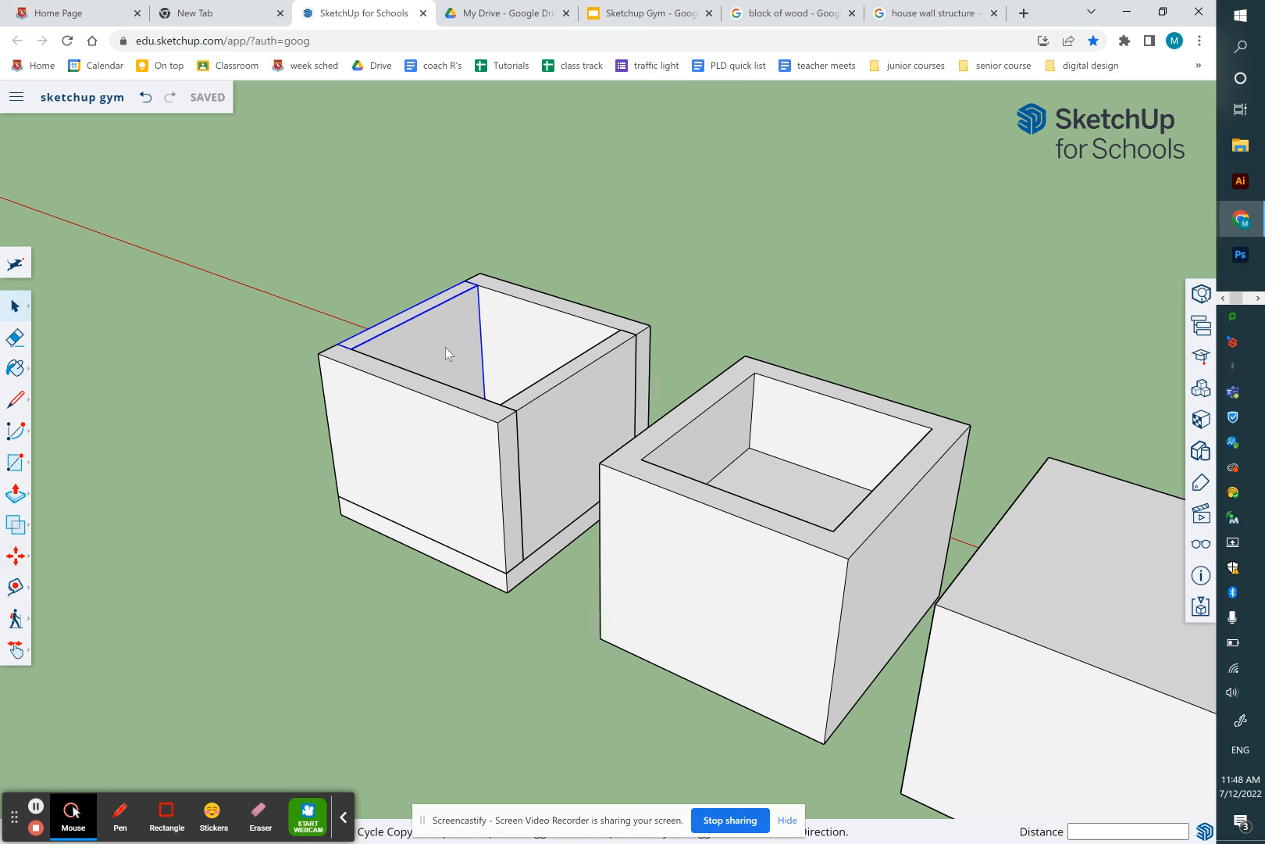
pyautogui.click(404, 339)
pyautogui.click(332, 307)
pyautogui.hotkey('ctrl', 'z')
pyautogui.click(14, 305)
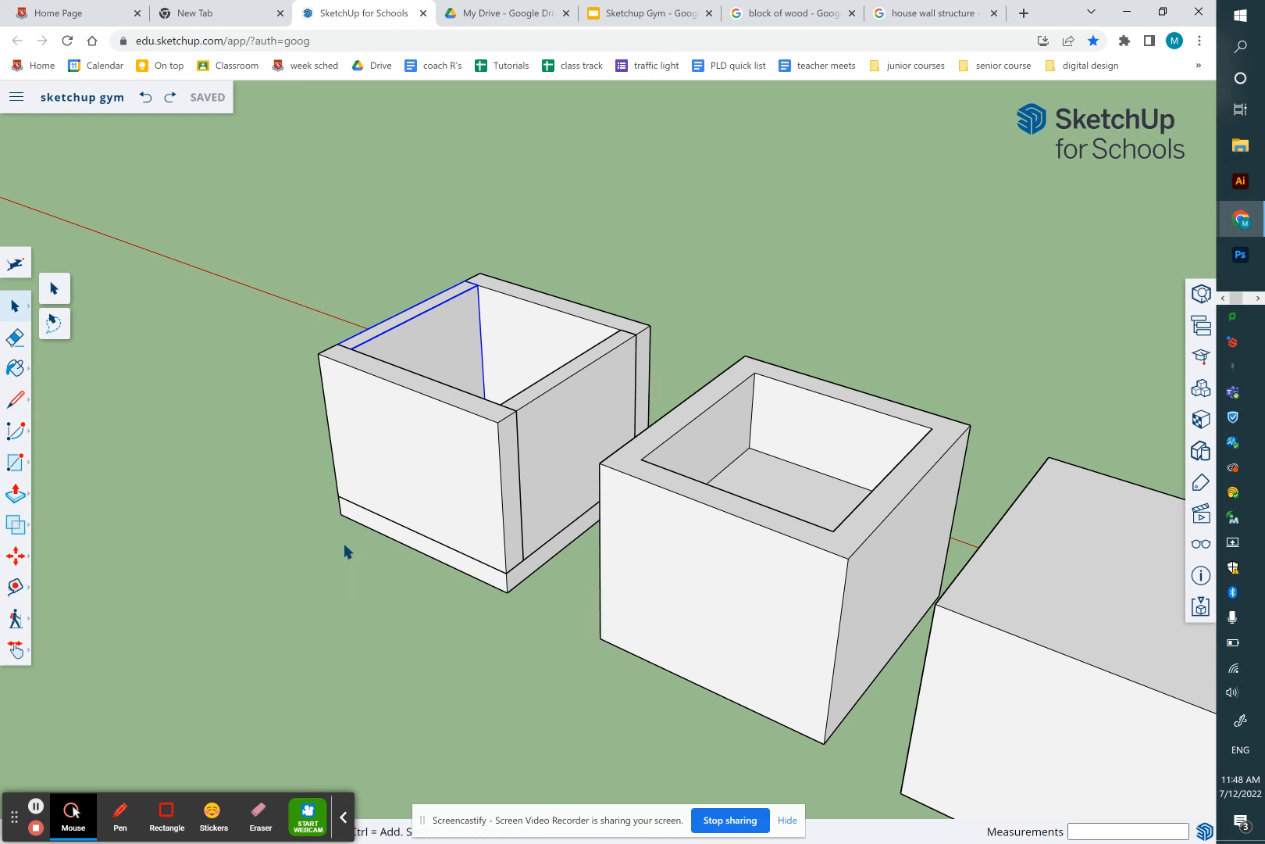
pyautogui.click(370, 582)
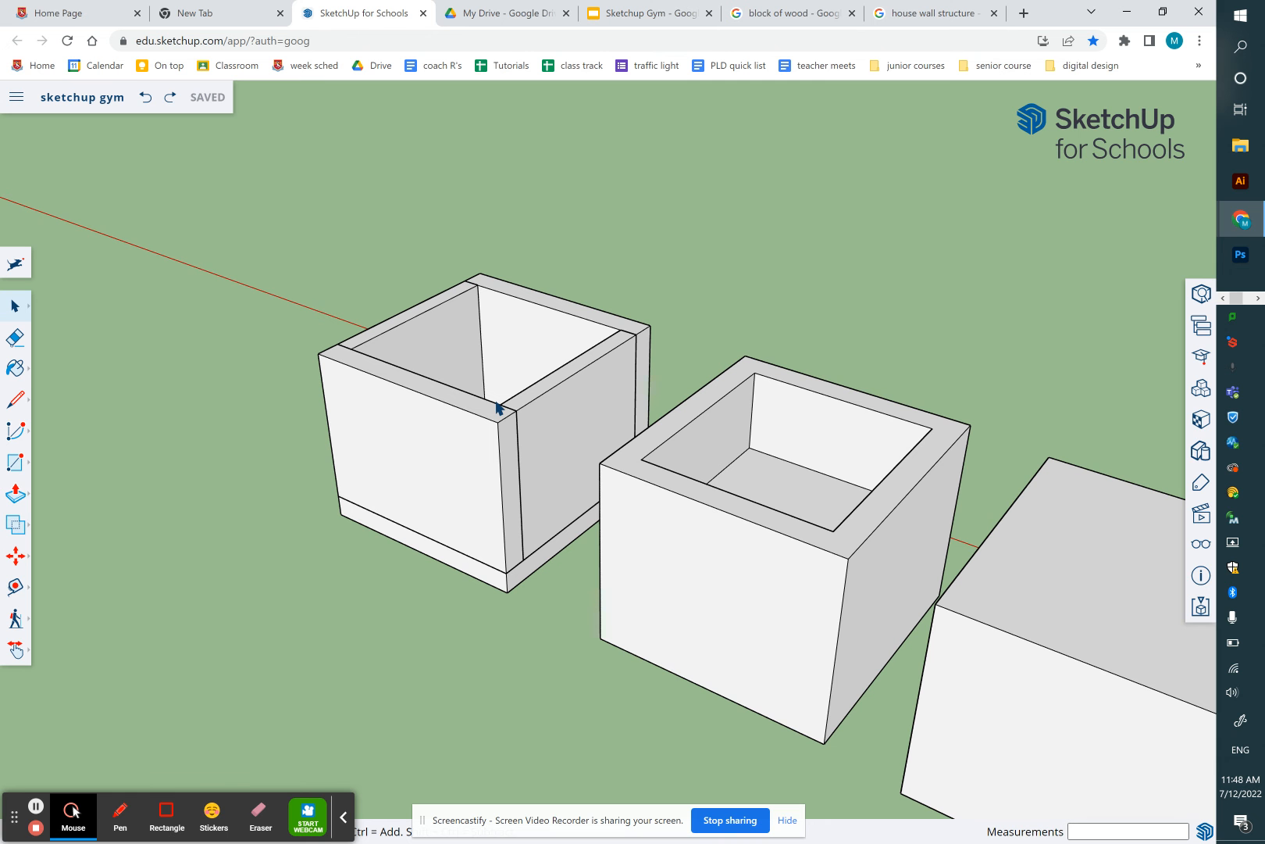
# Hide the panelled box's end panel through the Outliner, show it again and clear the selection
pyautogui.press('o')
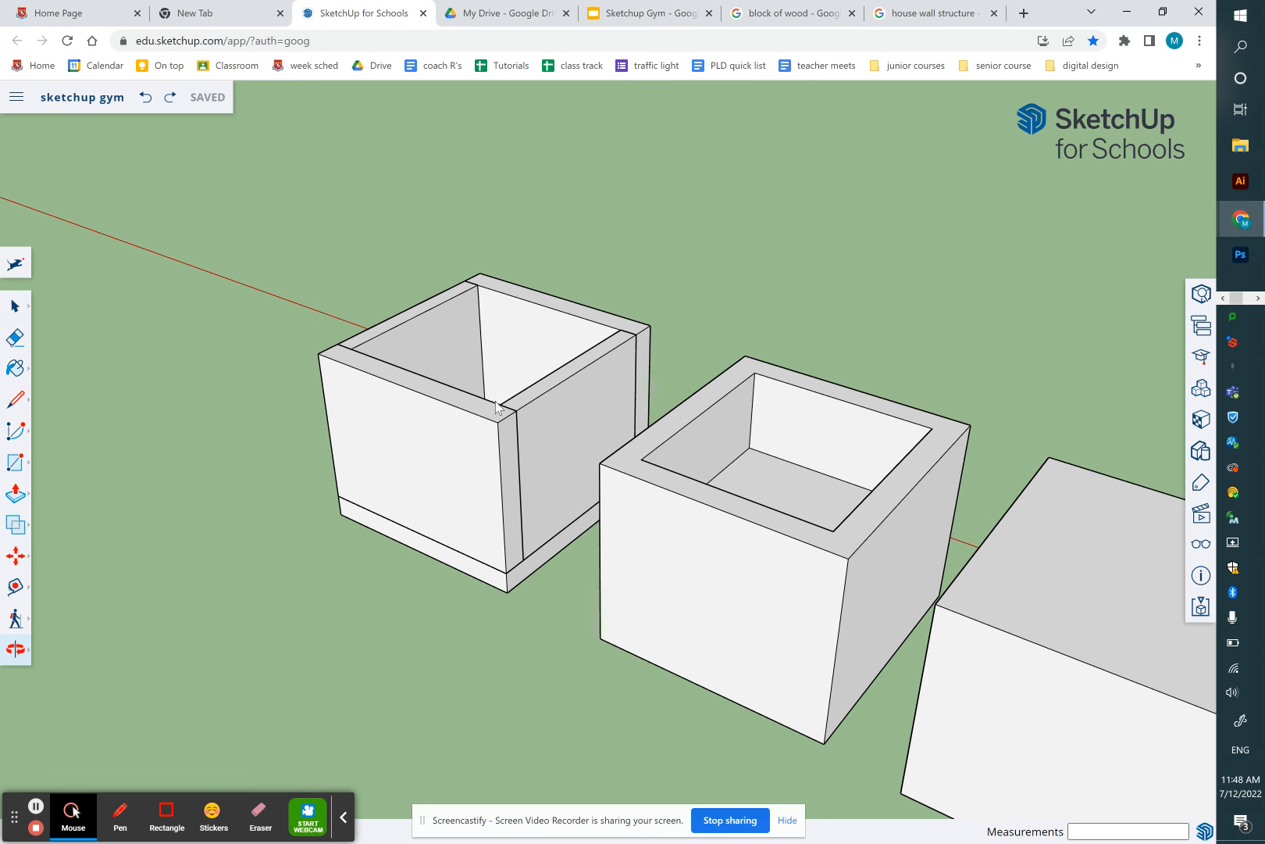
pyautogui.moveTo(459, 396); pyautogui.dragTo(881, 526)
pyautogui.click(17, 311)
pyautogui.click(410, 511)
pyautogui.click(648, 550)
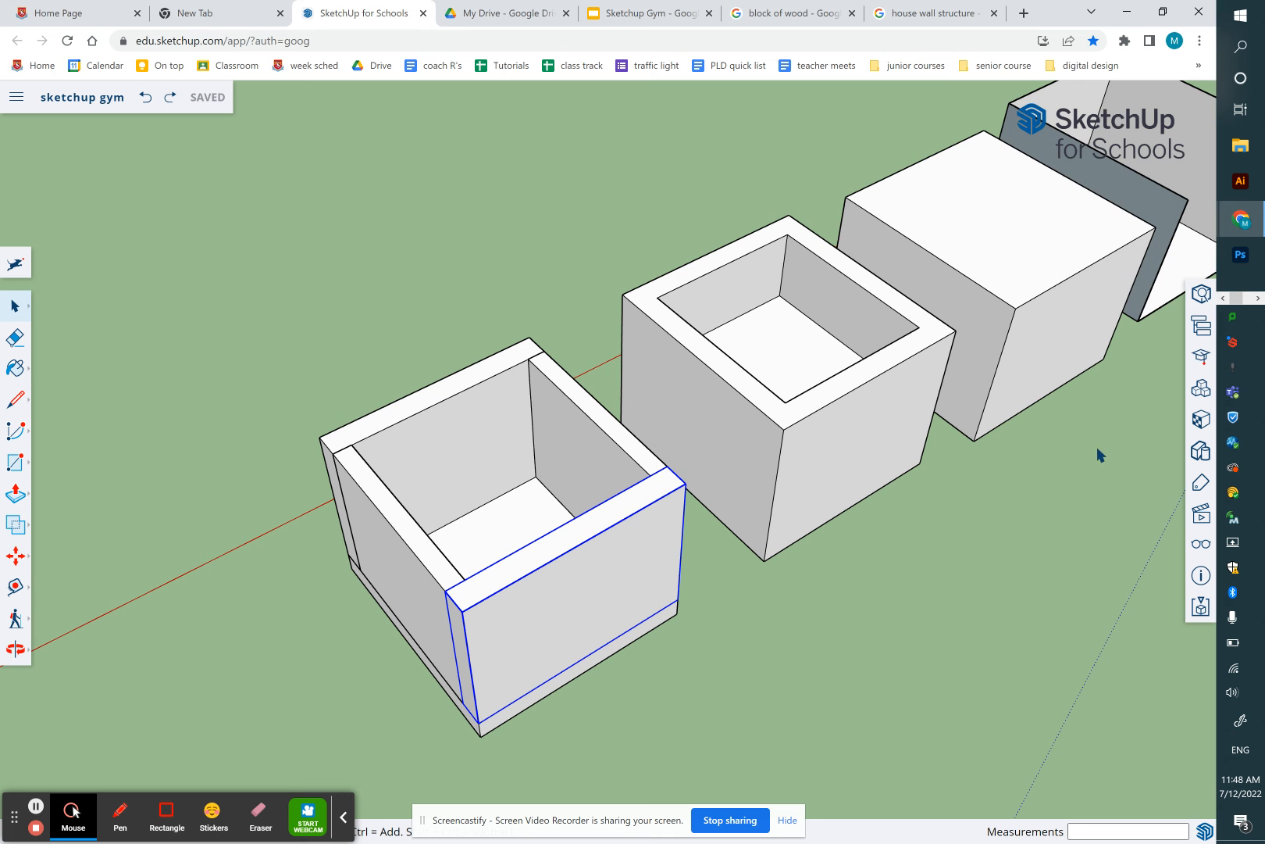
pyautogui.click(1201, 325)
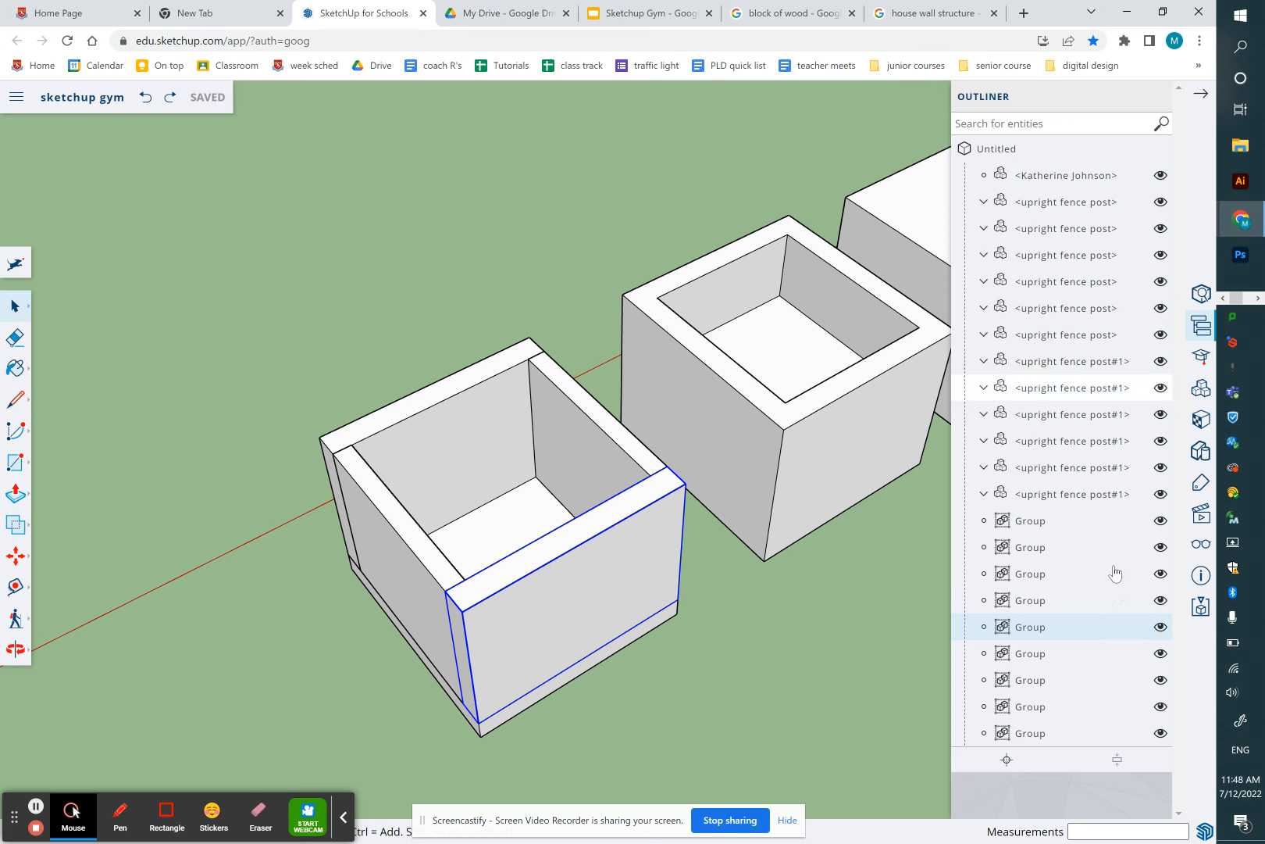
pyautogui.click(1161, 627)
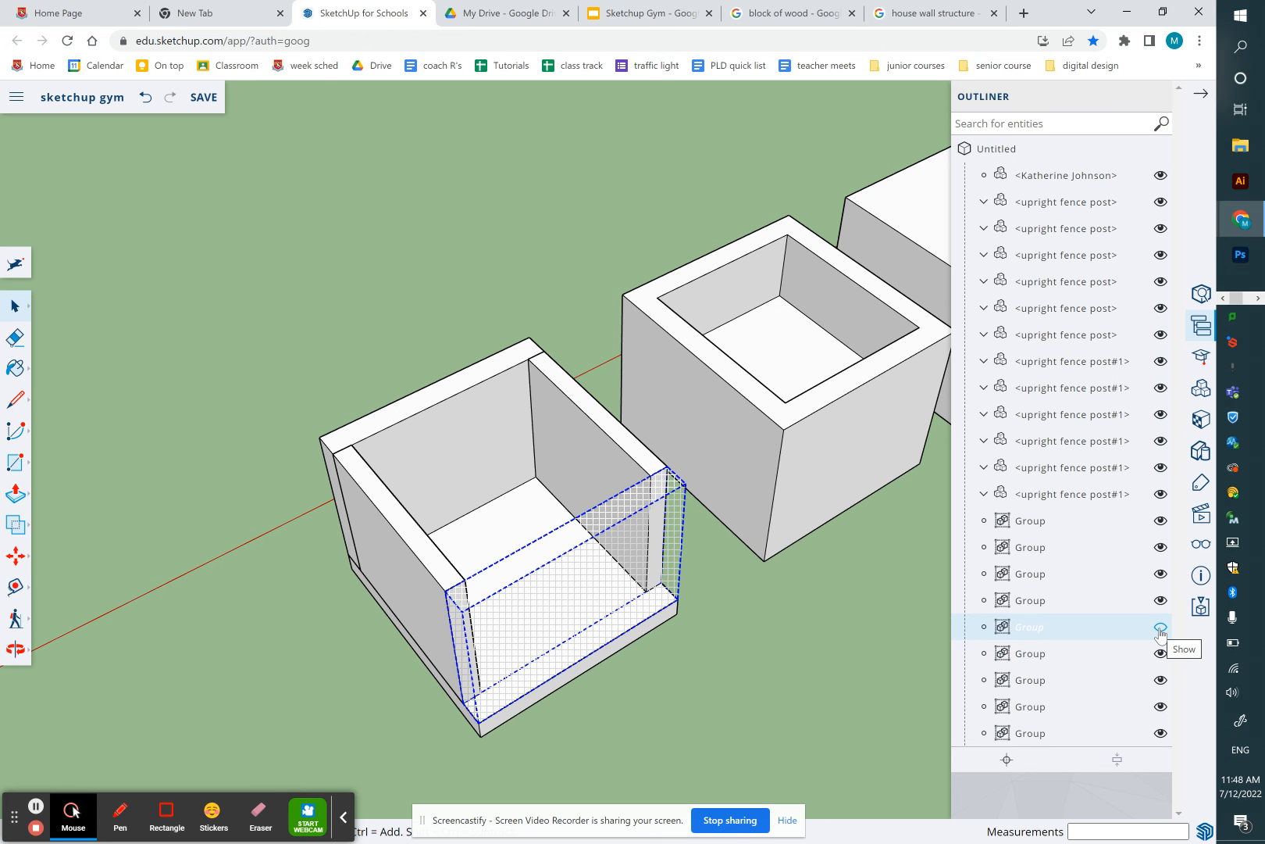
pyautogui.click(1159, 627)
pyautogui.click(892, 622)
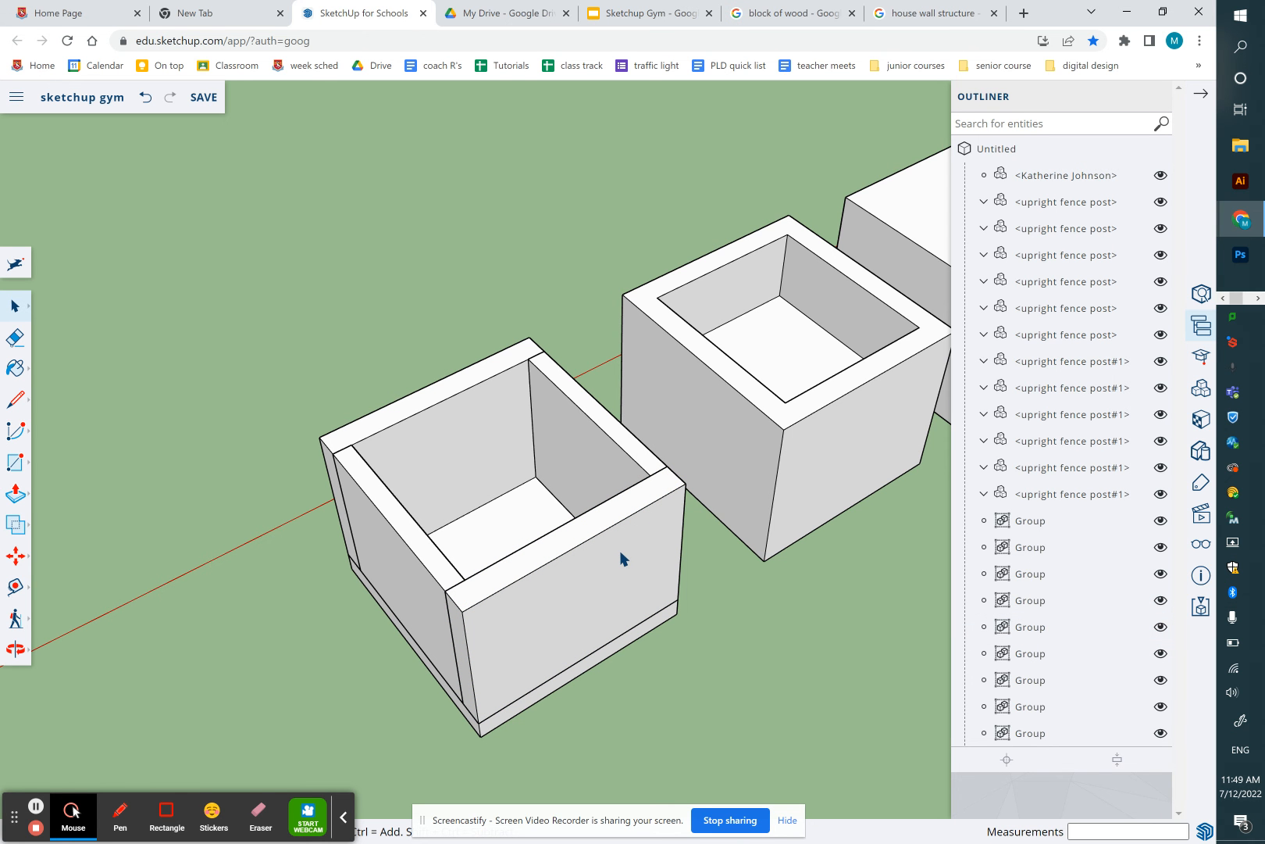
# Select the panelled box's individual panels in turn, and compare its construction with the other three boxes
pyautogui.click(433, 557)
pyautogui.click(514, 617)
pyautogui.click(472, 482)
pyautogui.click(578, 488)
pyautogui.scroll(-6, 598, 520)
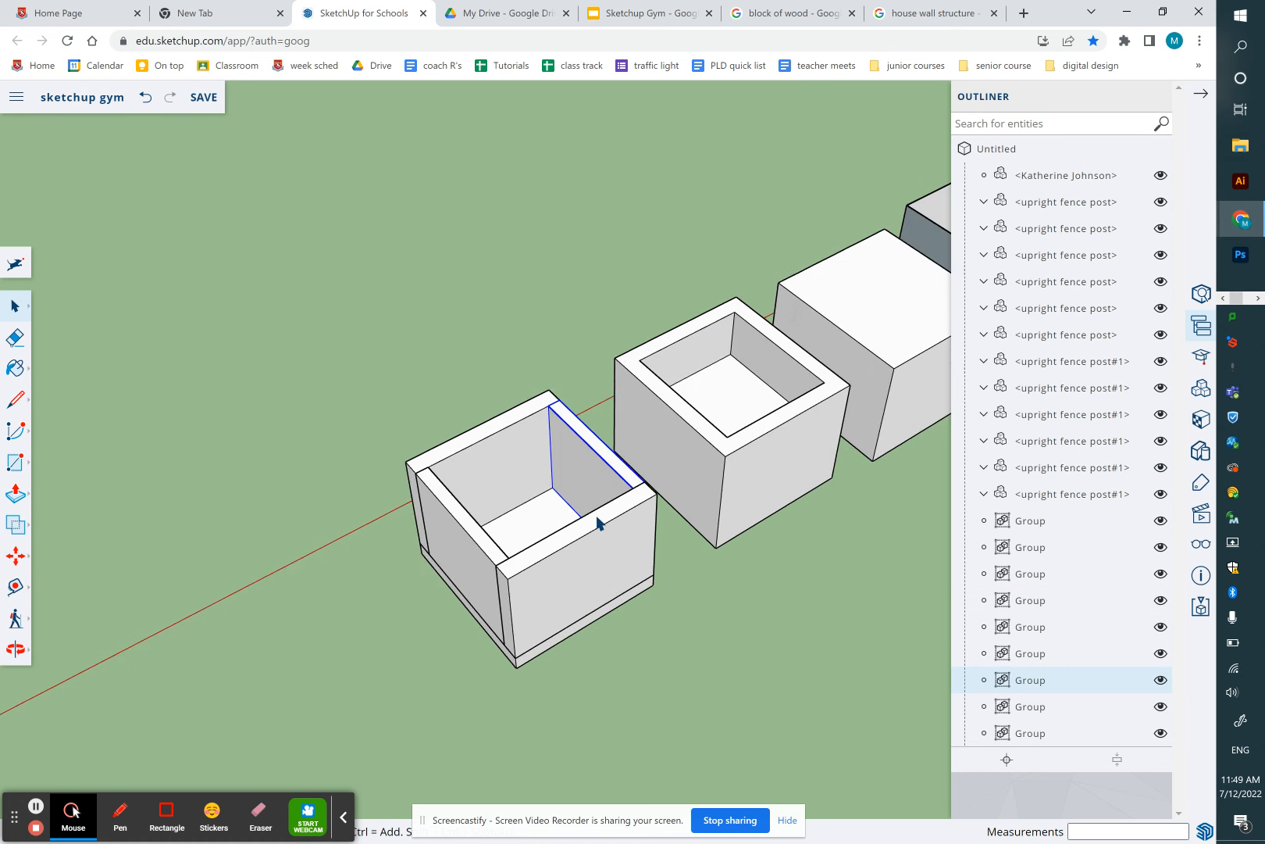
pyautogui.scroll(4, 907, 342)
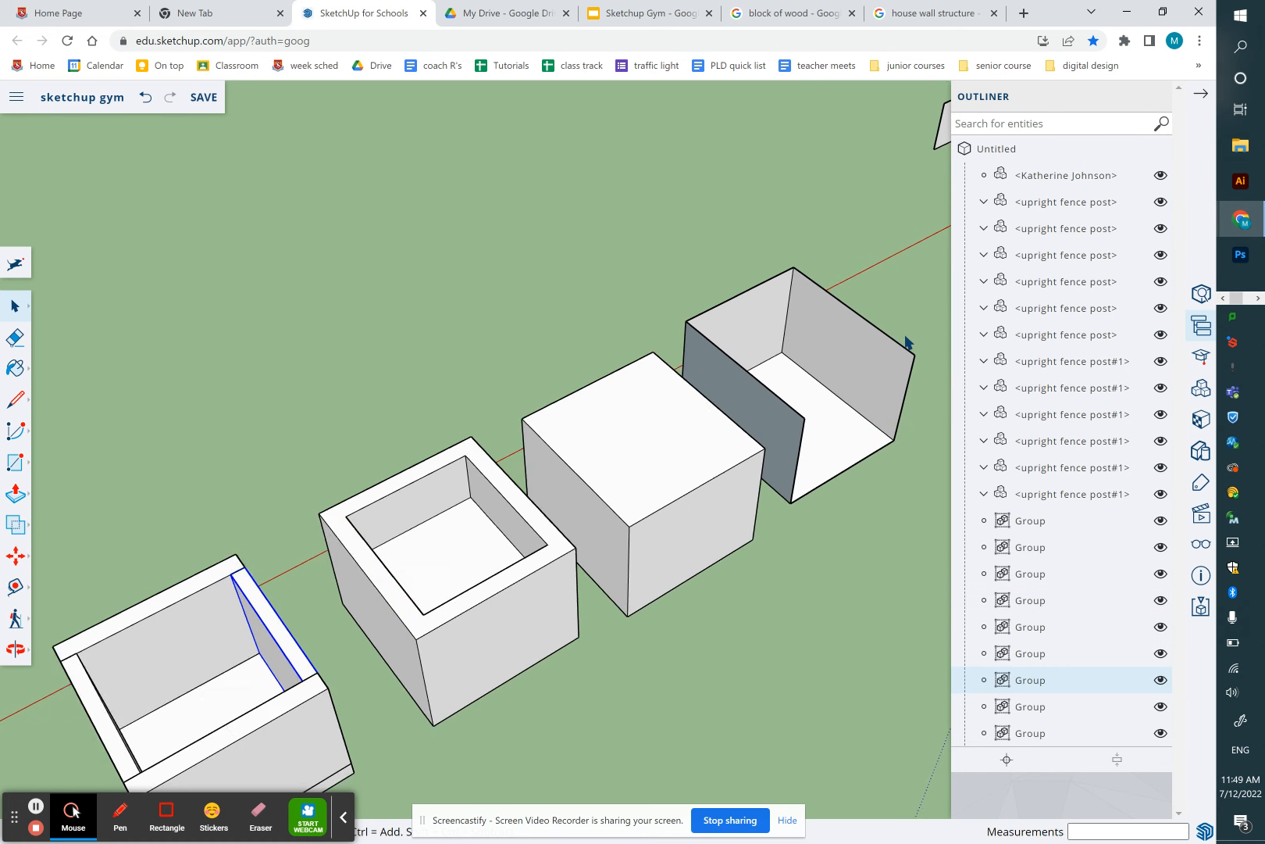
pyautogui.scroll(2, 904, 347)
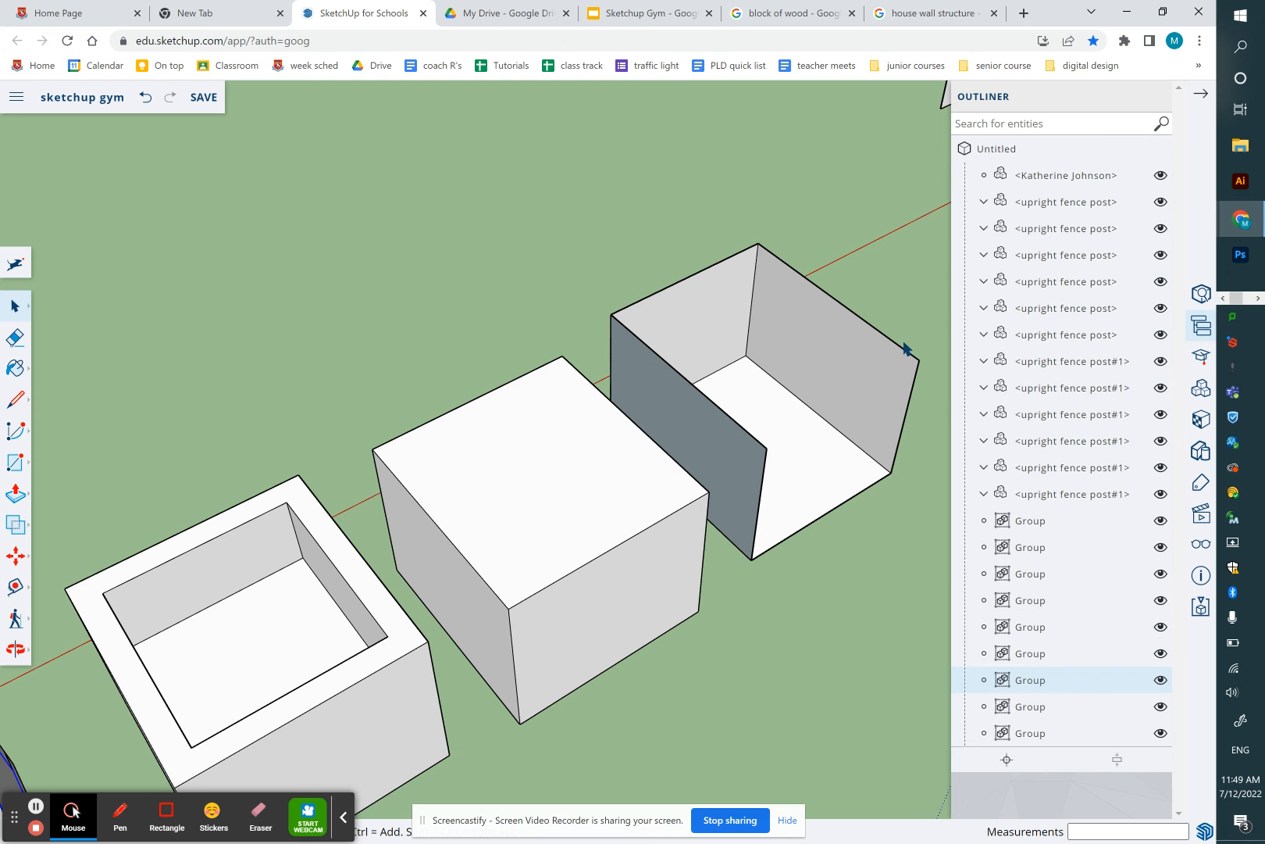
pyautogui.press('o')
pyautogui.moveTo(834, 428); pyautogui.dragTo(537, 348)
pyautogui.moveTo(725, 440); pyautogui.dragTo(503, 341)
pyautogui.moveTo(719, 476); pyautogui.dragTo(652, 460)
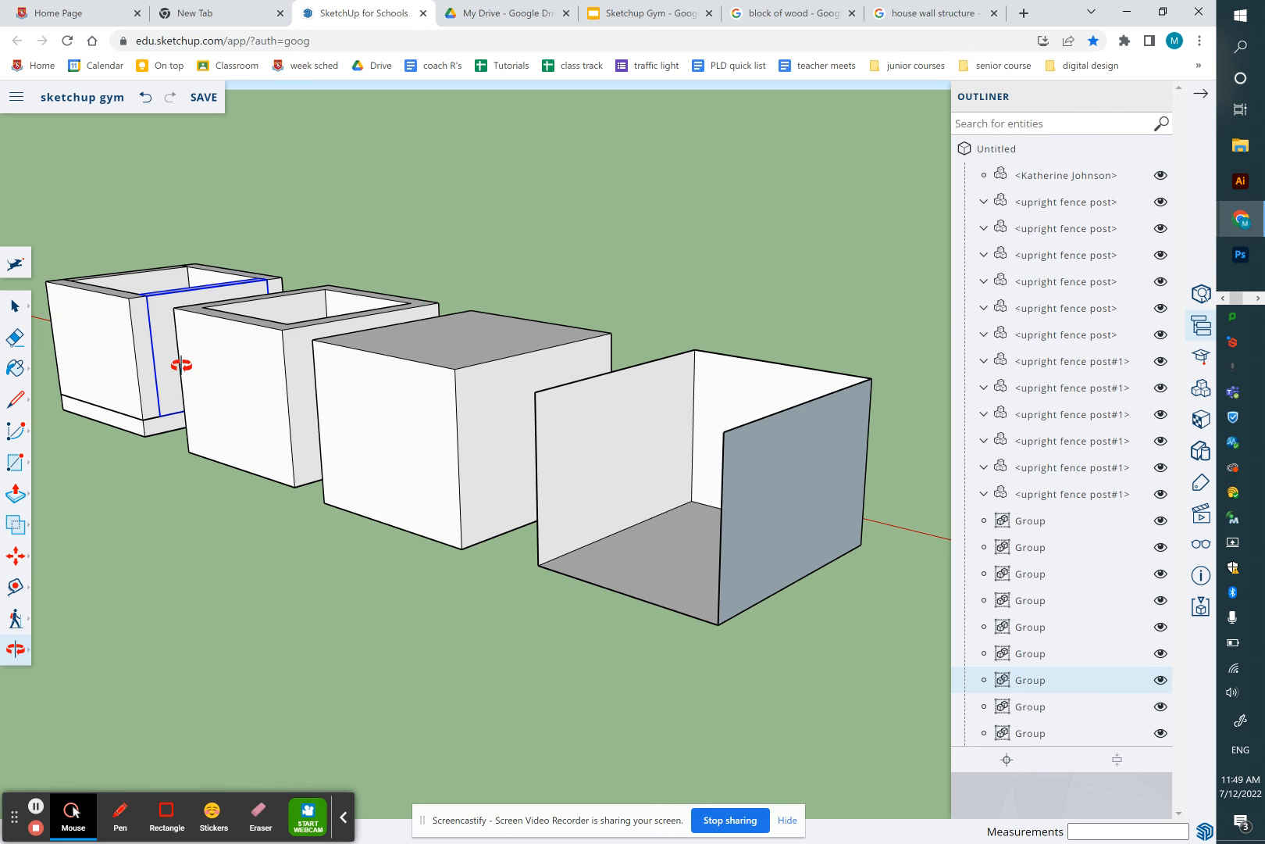
# Clear the panel selection and close the Outliner
pyautogui.click(11, 312)
pyautogui.click(105, 229)
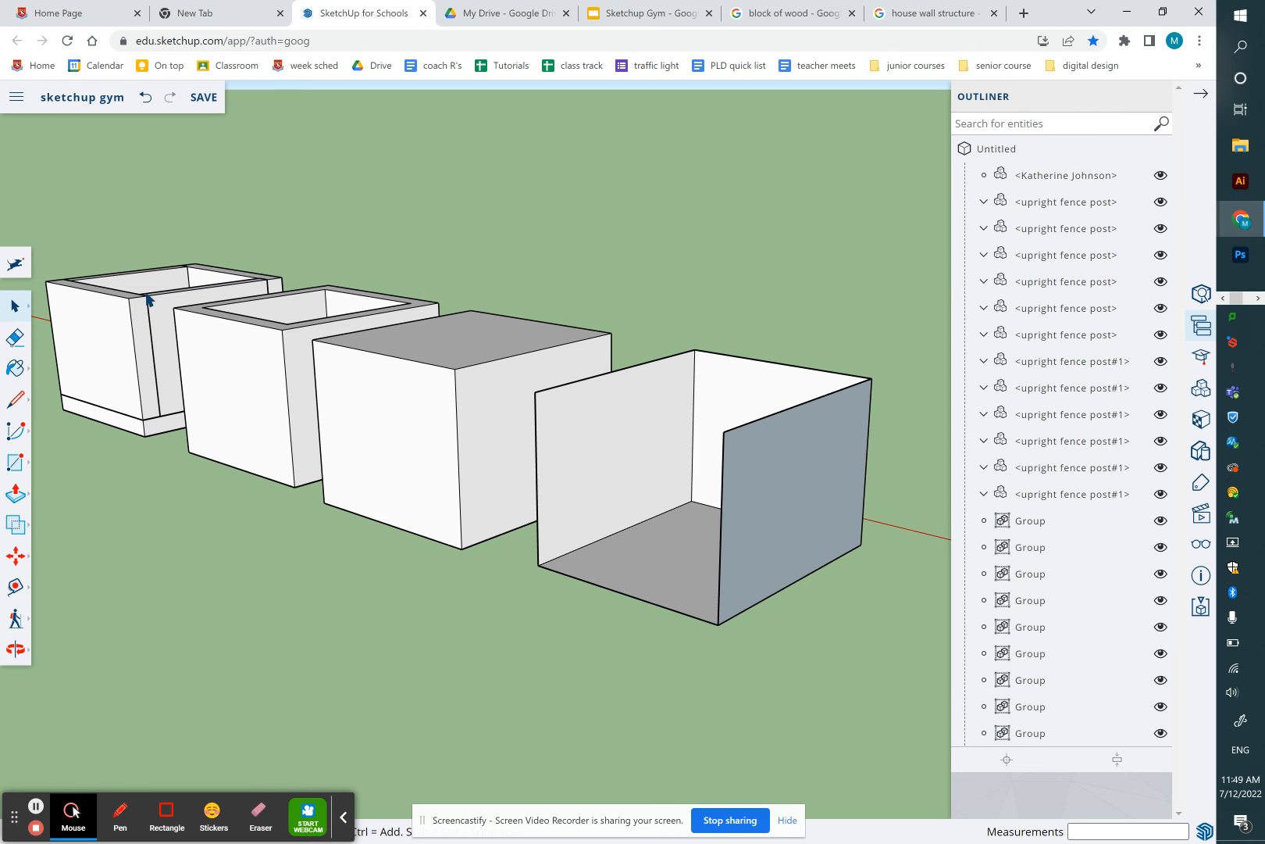
pyautogui.moveTo(134, 301); pyautogui.dragTo(528, 460, button='middle')
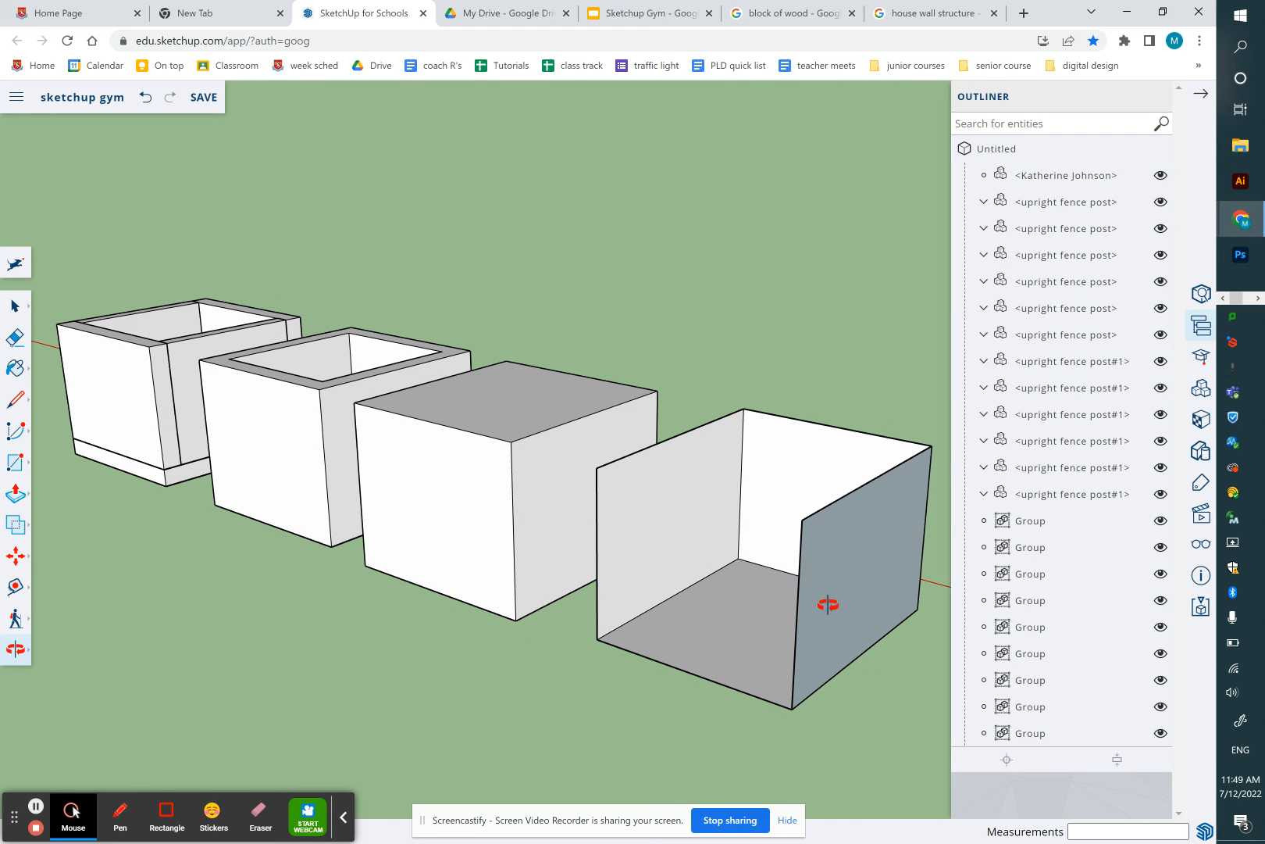
pyautogui.moveTo(706, 588); pyautogui.dragTo(570, 597, button='middle')
pyautogui.moveTo(543, 585); pyautogui.dragTo(639, 562)
pyautogui.scroll(-4, 639, 562)
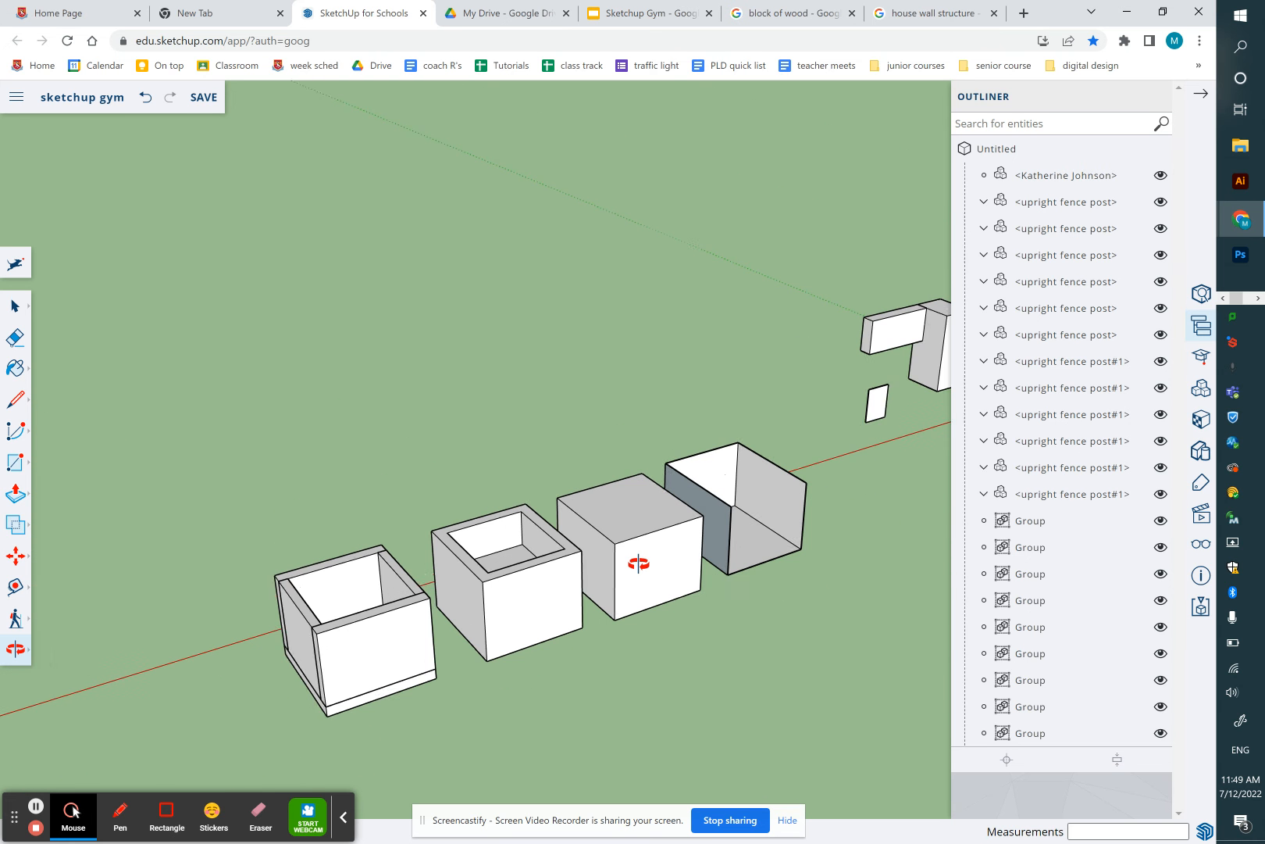
pyautogui.click(1198, 105)
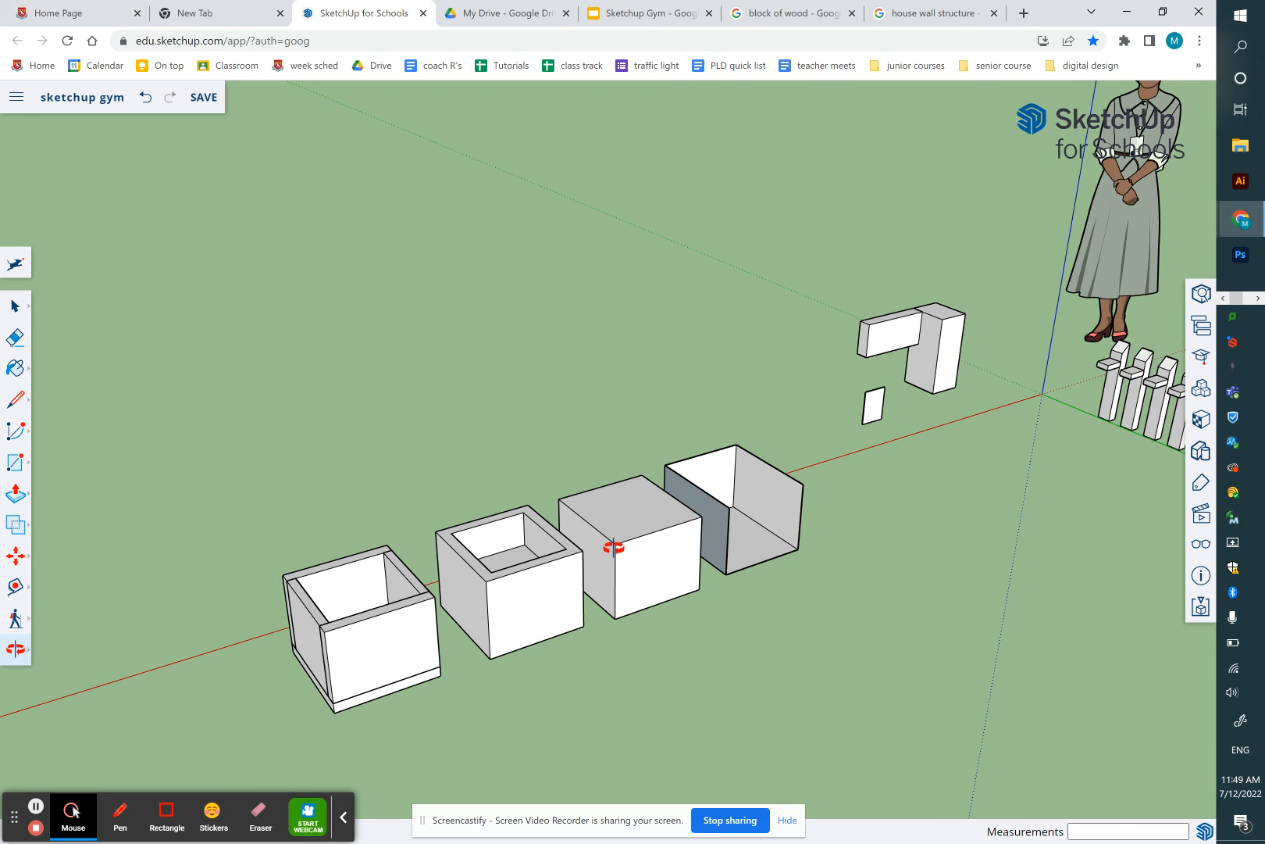
# Draw a rectangle about 347 mm by 405 mm on the ground in open space beyond the panelled box
pyautogui.scroll(-3, 614, 548)
pyautogui.scroll(5, 450, 654)
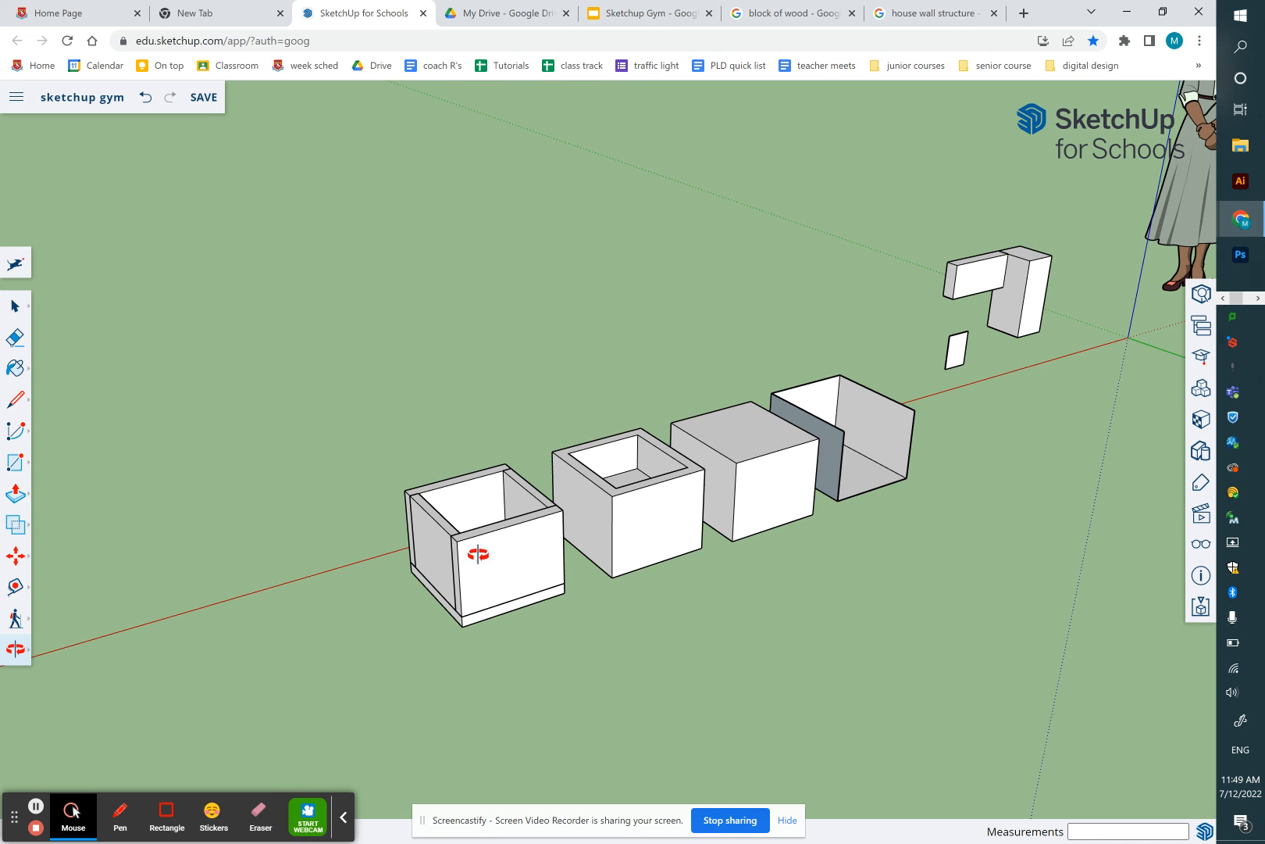
pyautogui.scroll(-3, 489, 608)
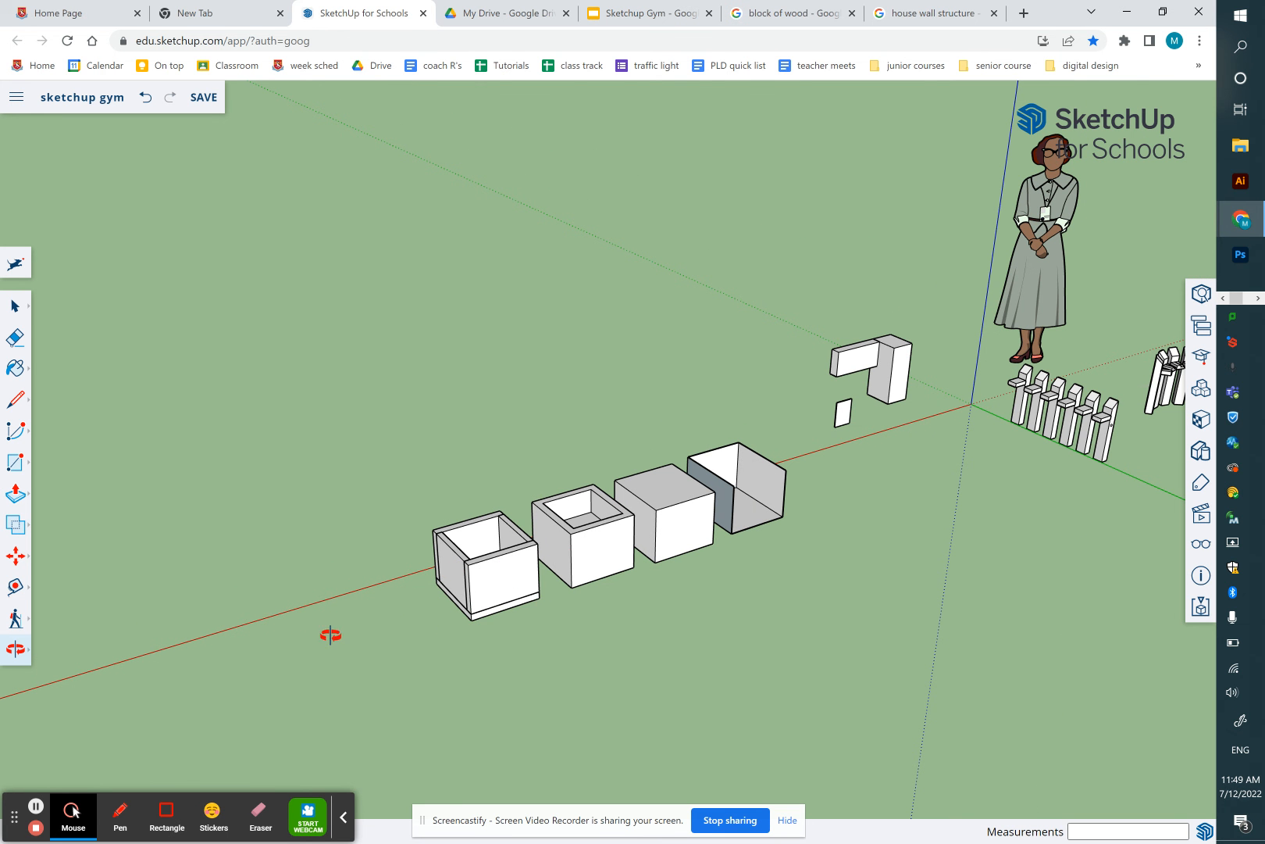
pyautogui.scroll(5, 275, 668)
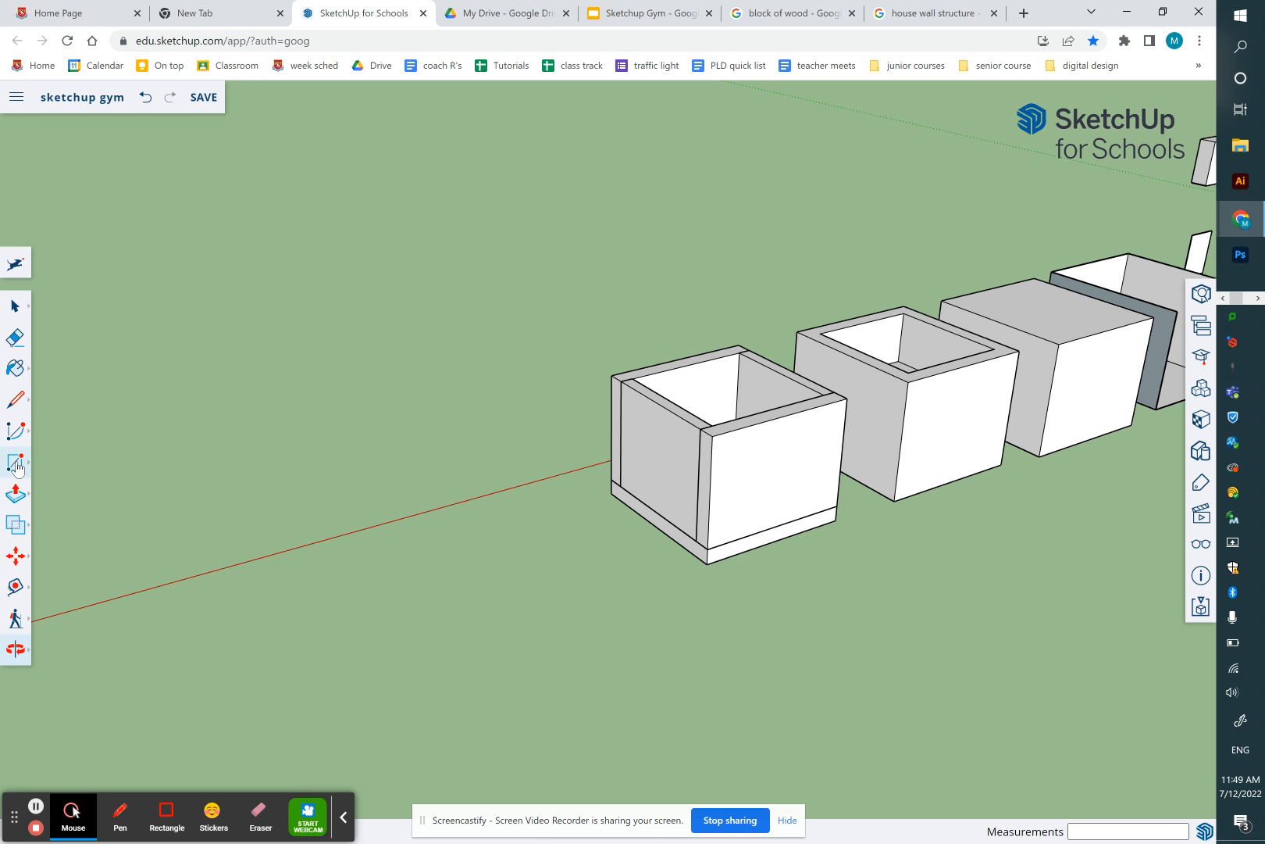
pyautogui.press('r')
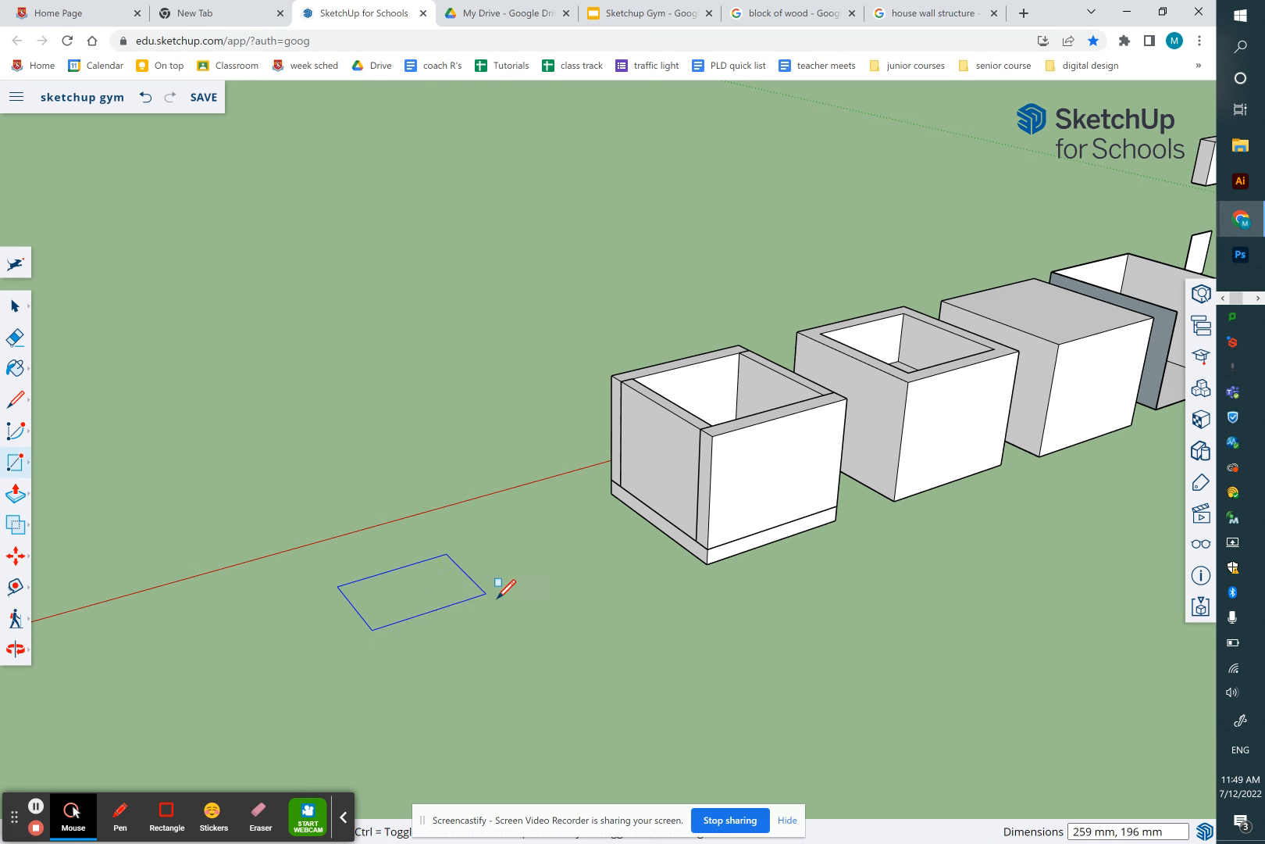
pyautogui.click(570, 626)
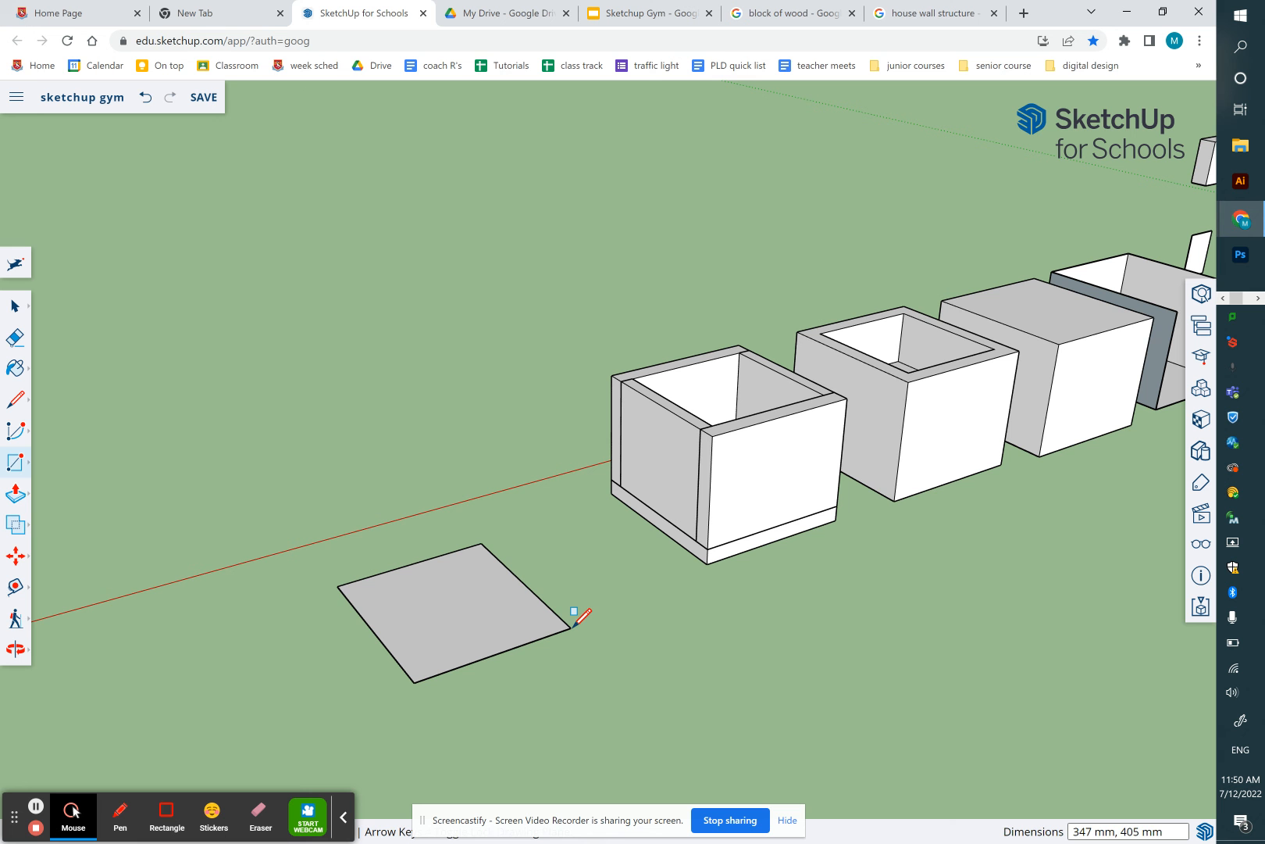
# Extrude the ground rectangle upward about 43 mm to form a base slab
pyautogui.press('p')
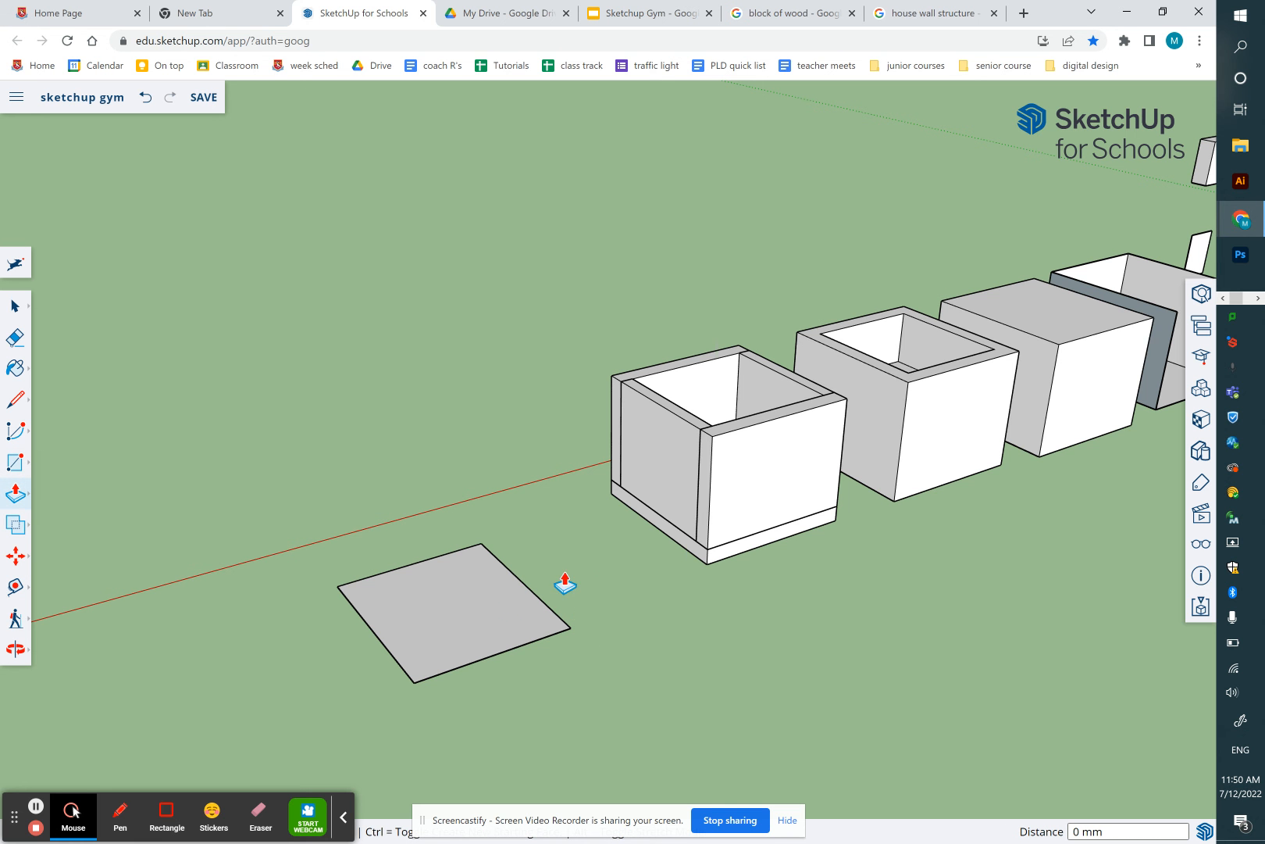
pyautogui.click(501, 601)
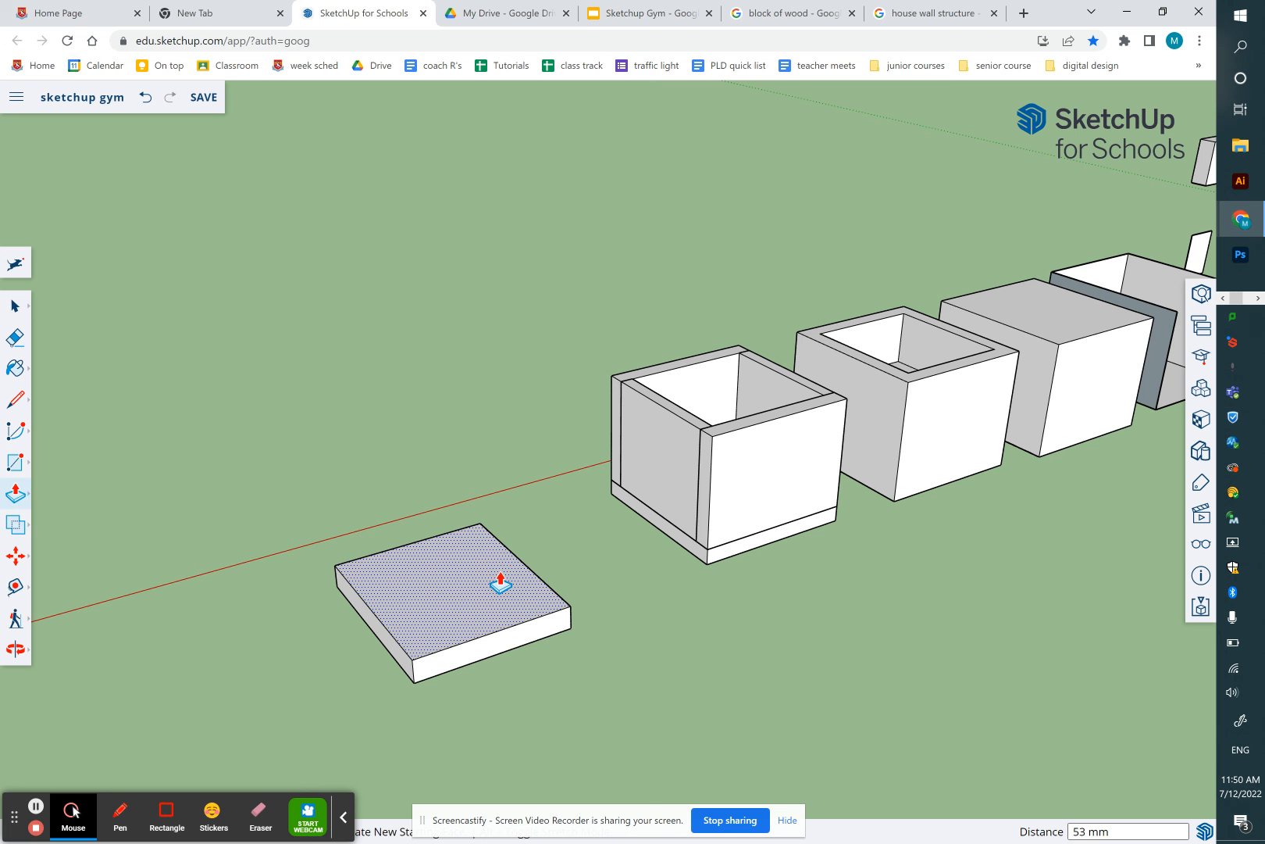
pyautogui.click(501, 588)
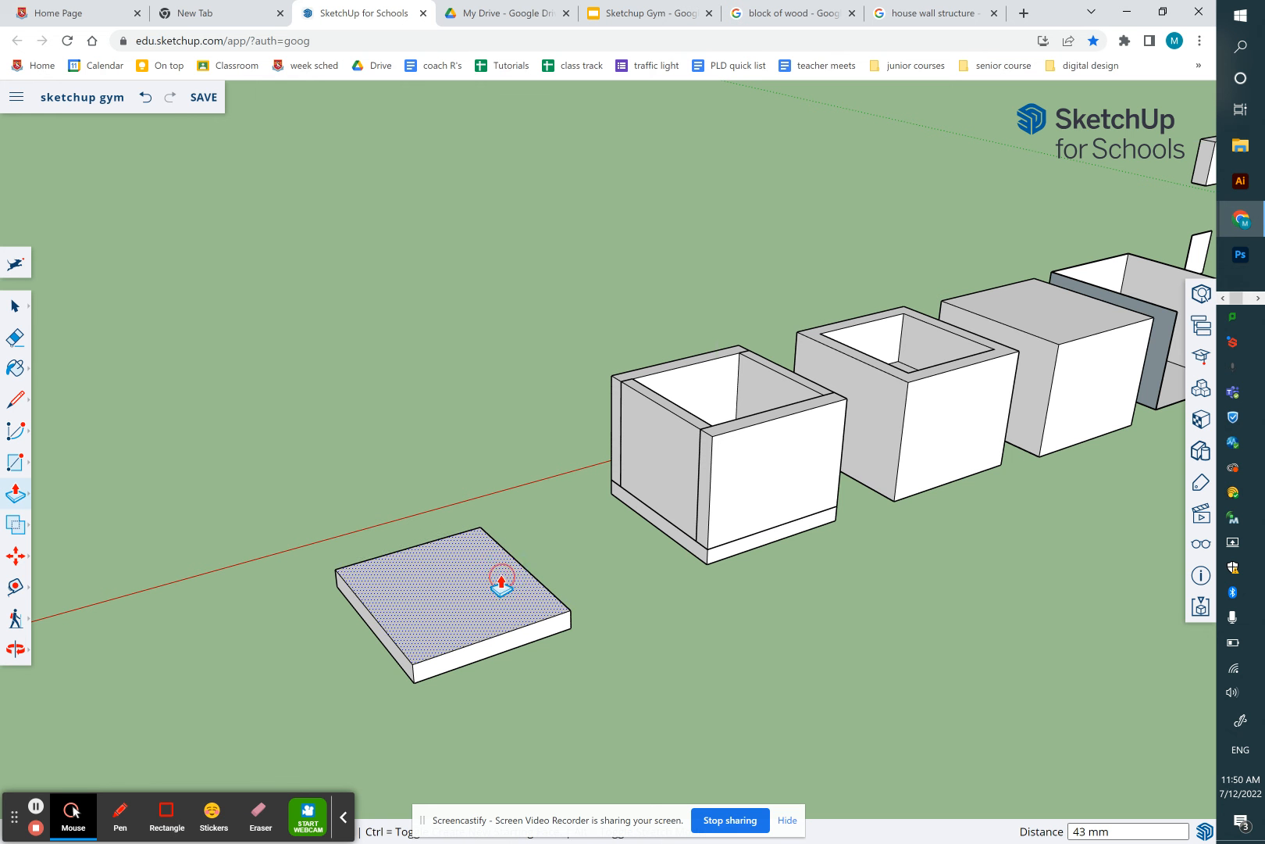
# Select all of the new base slab's geometry and make it a group
pyautogui.click(26, 310)
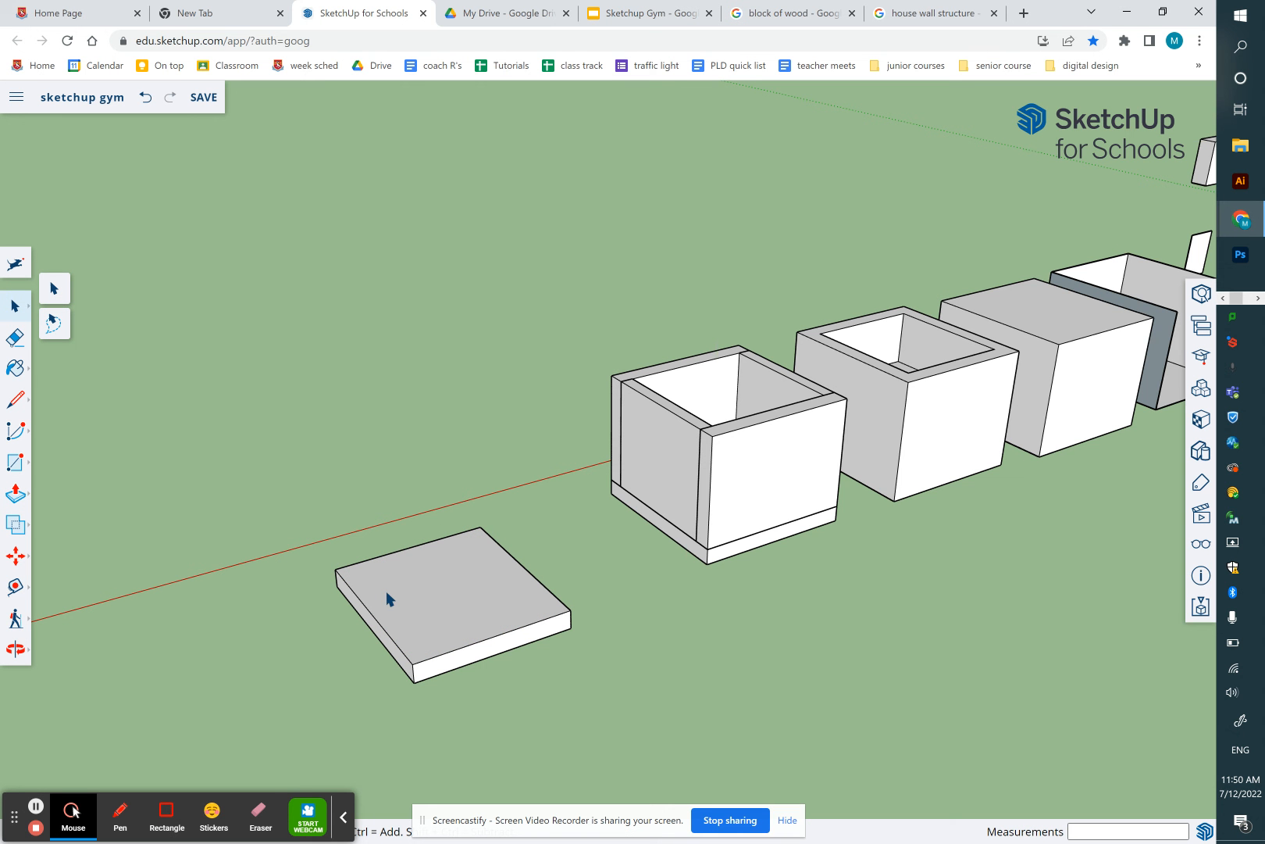
pyautogui.moveTo(275, 506); pyautogui.dragTo(594, 739)
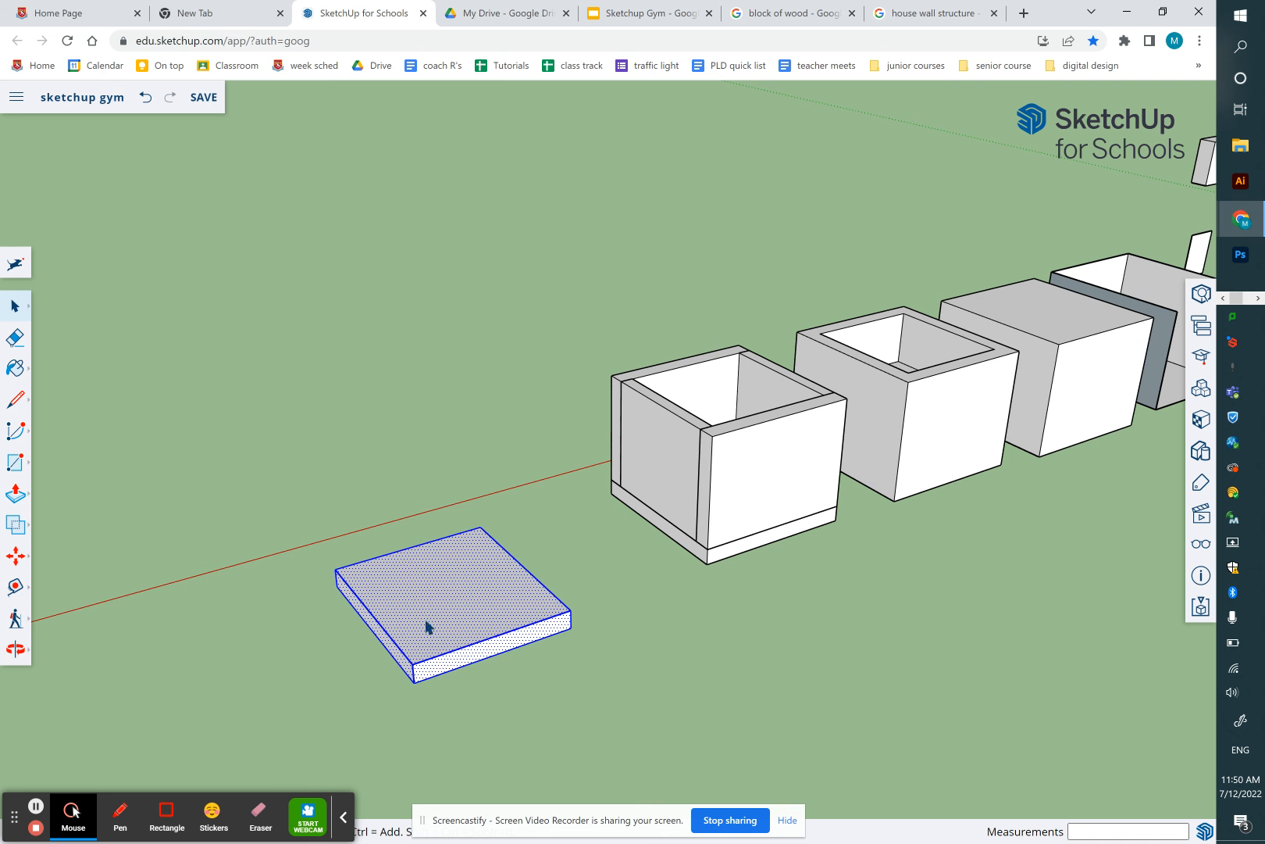
pyautogui.rightClick(417, 594)
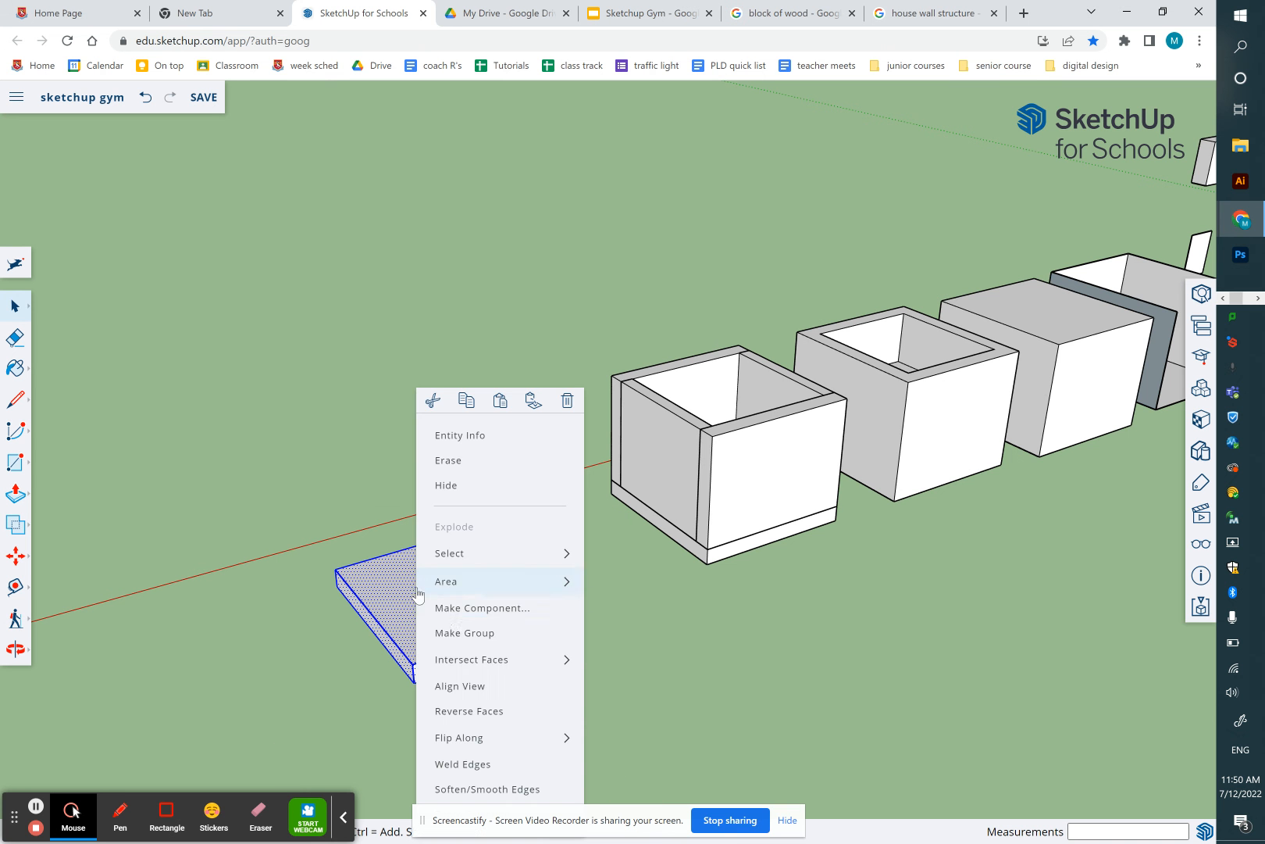
pyautogui.click(433, 633)
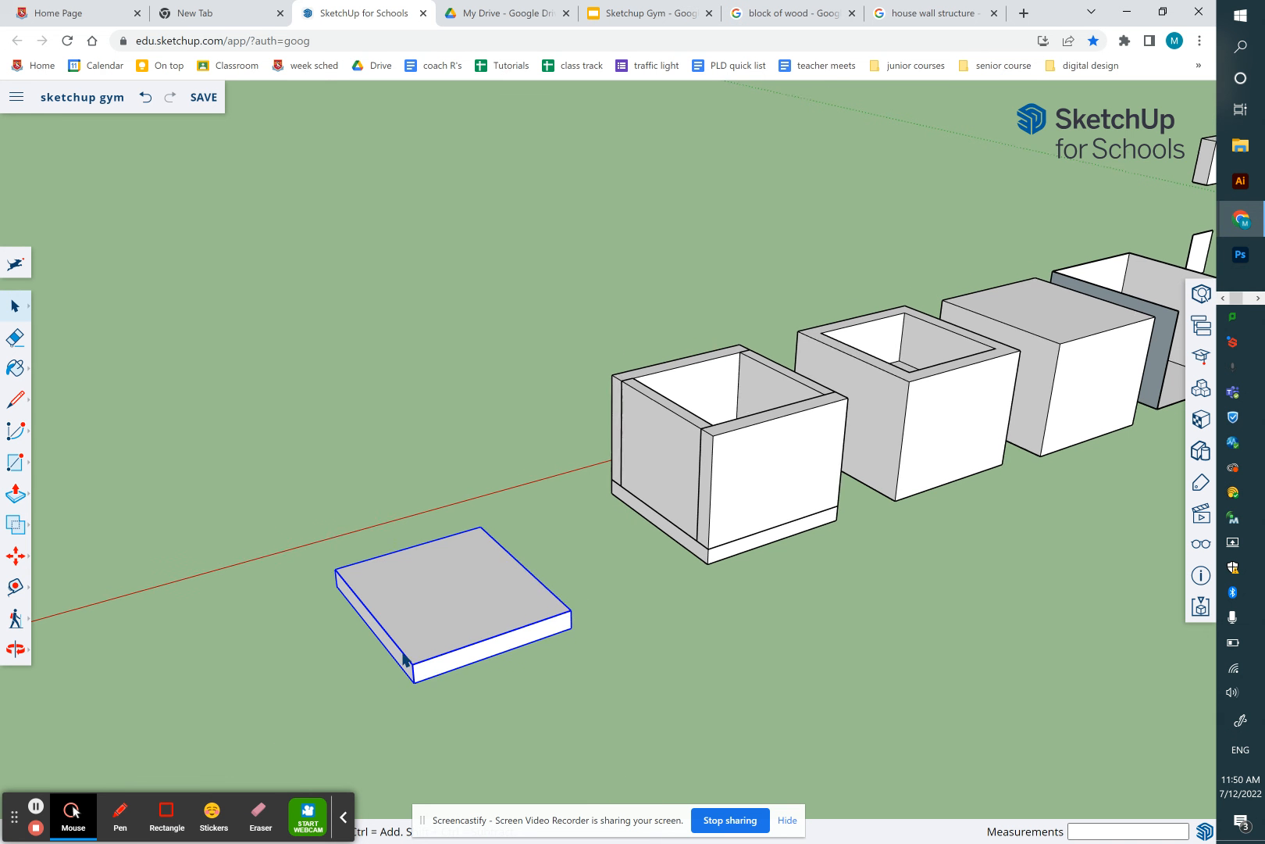
# Draw an upright rectangle about 347 mm by 292 mm along one of the base slab's 347 mm upper edges
pyautogui.scroll(5, 404, 658)
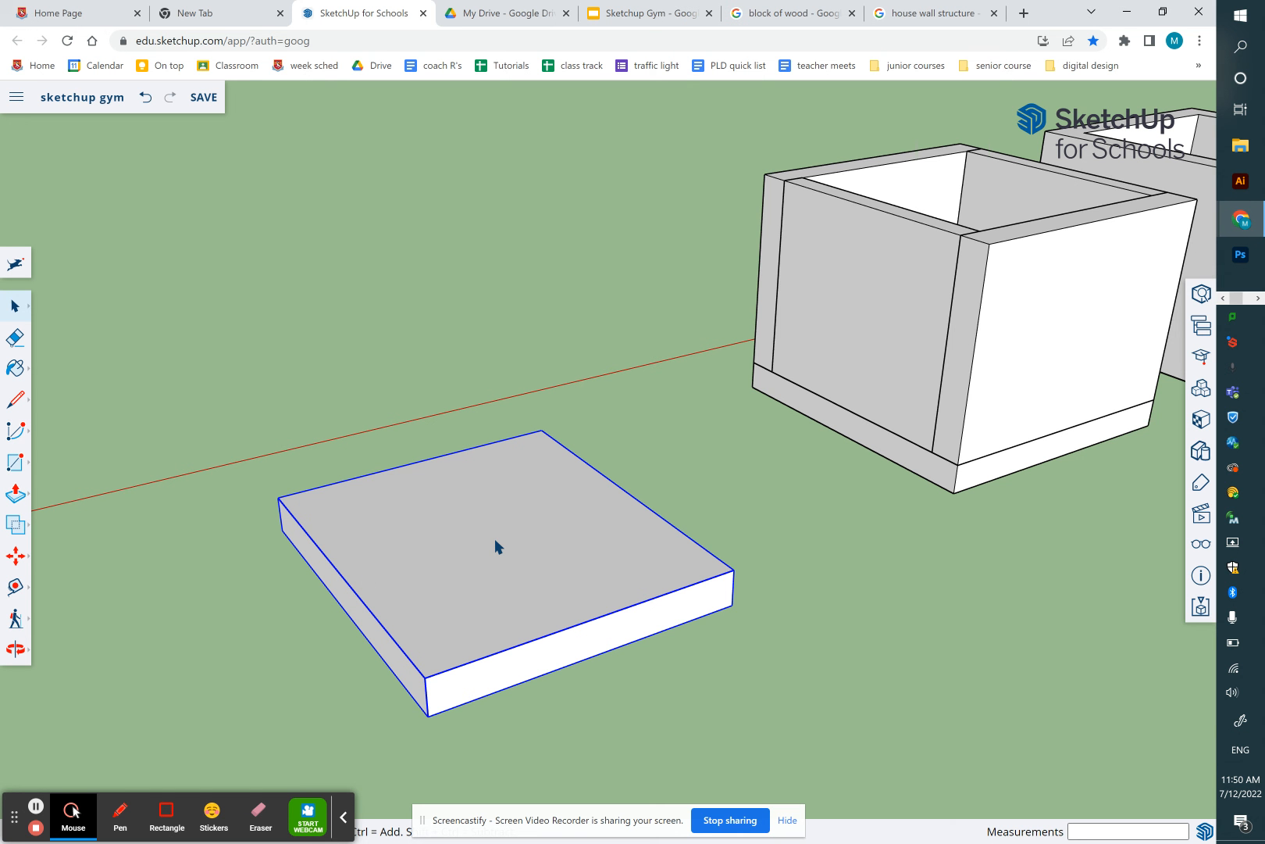
pyautogui.press('r')
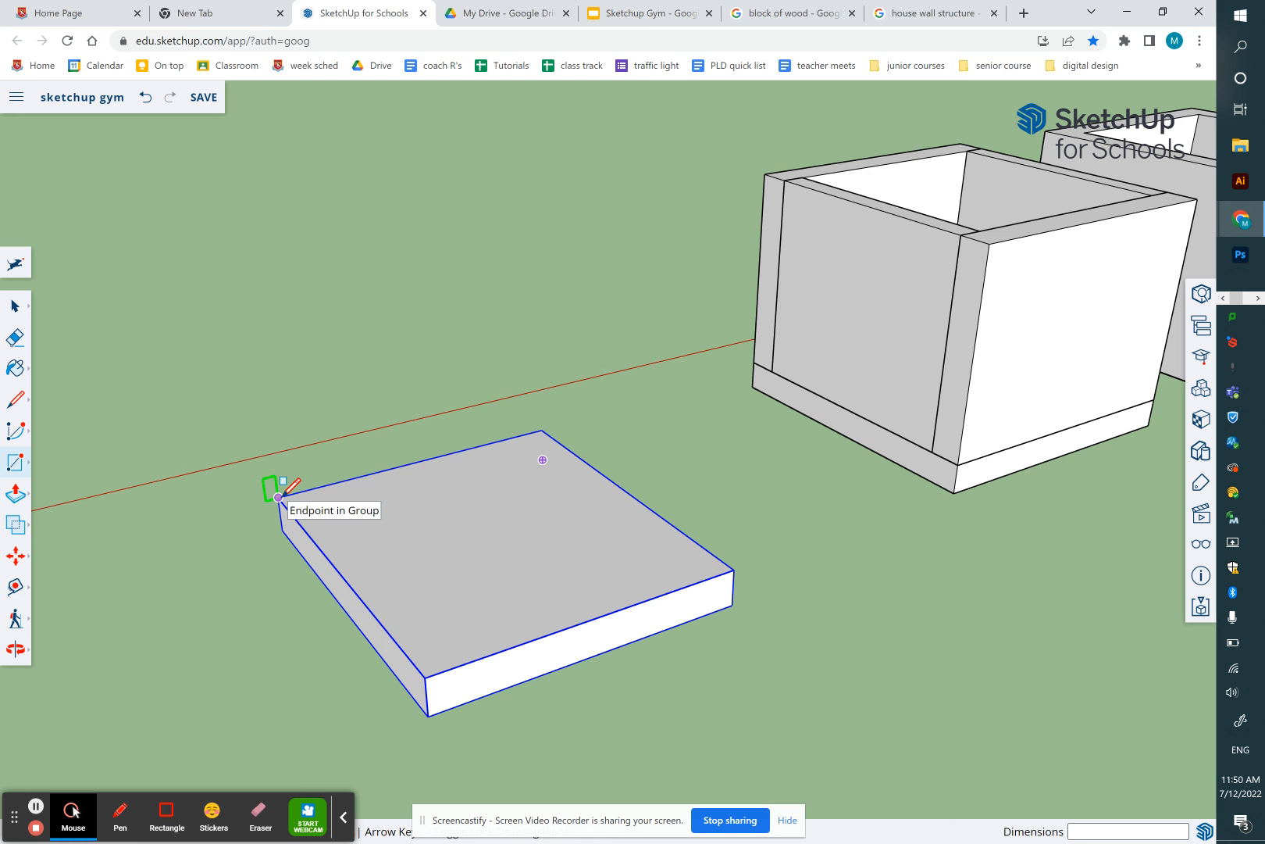
pyautogui.click(278, 497)
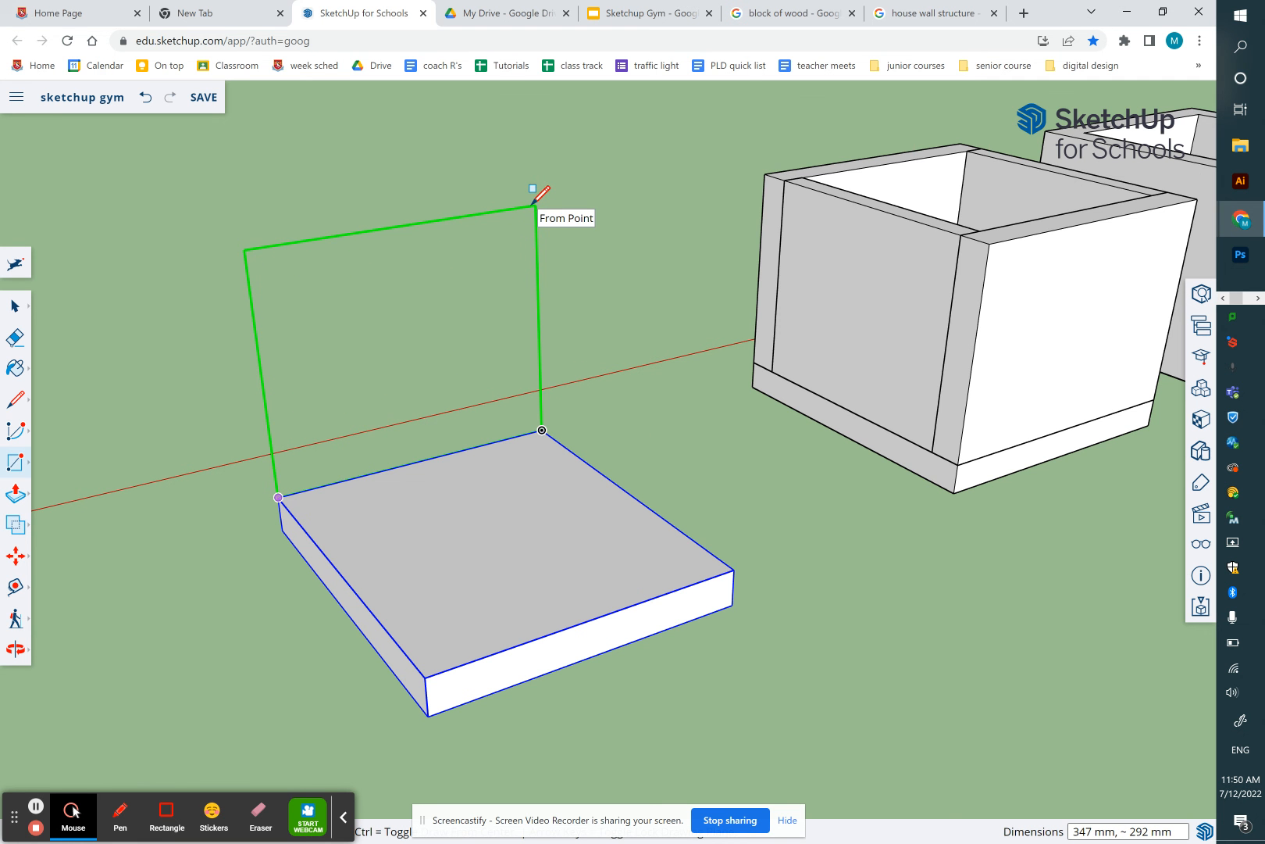
pyautogui.click(534, 205)
# Extrude the upright rectangle about 45 mm inward over the base to form the first wall panel
pyautogui.press('o')
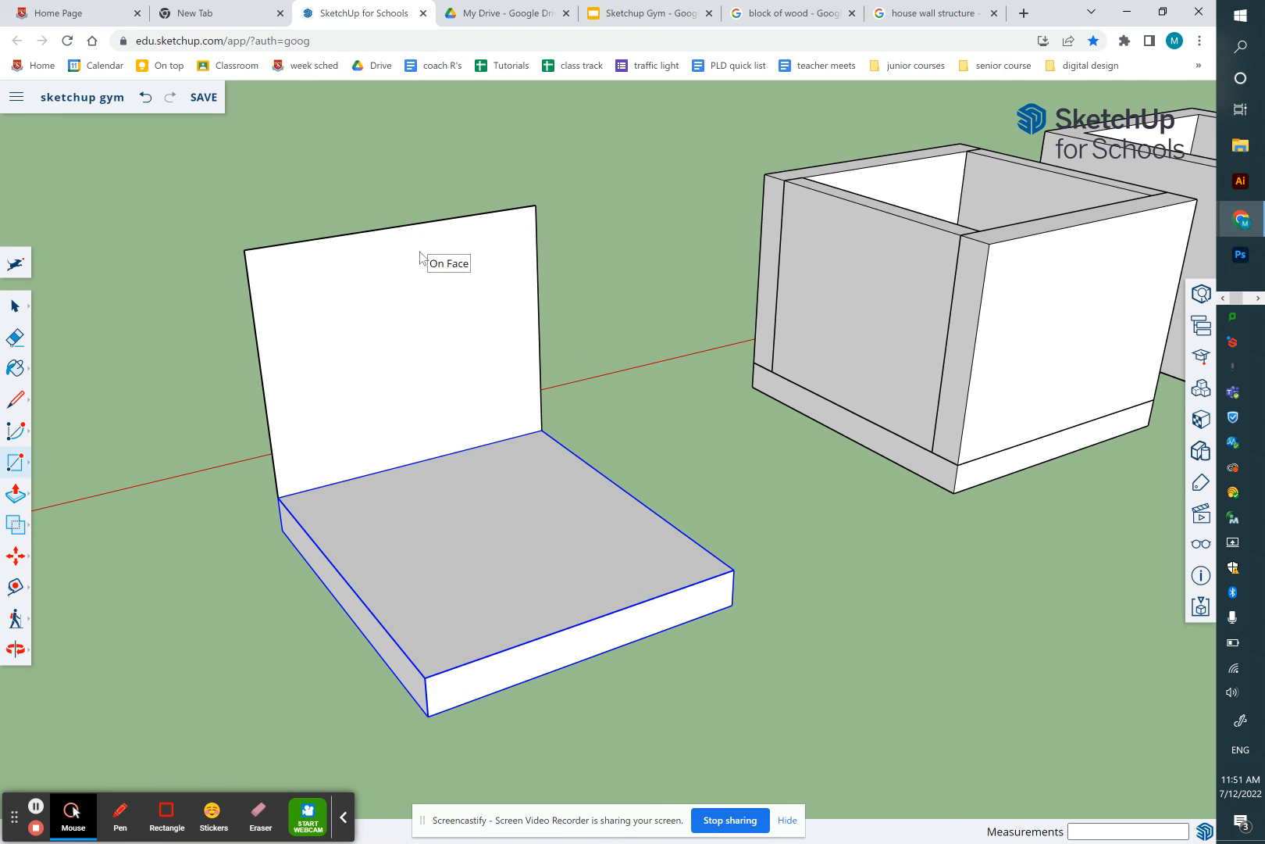
pyautogui.moveTo(331, 432); pyautogui.dragTo(431, 474)
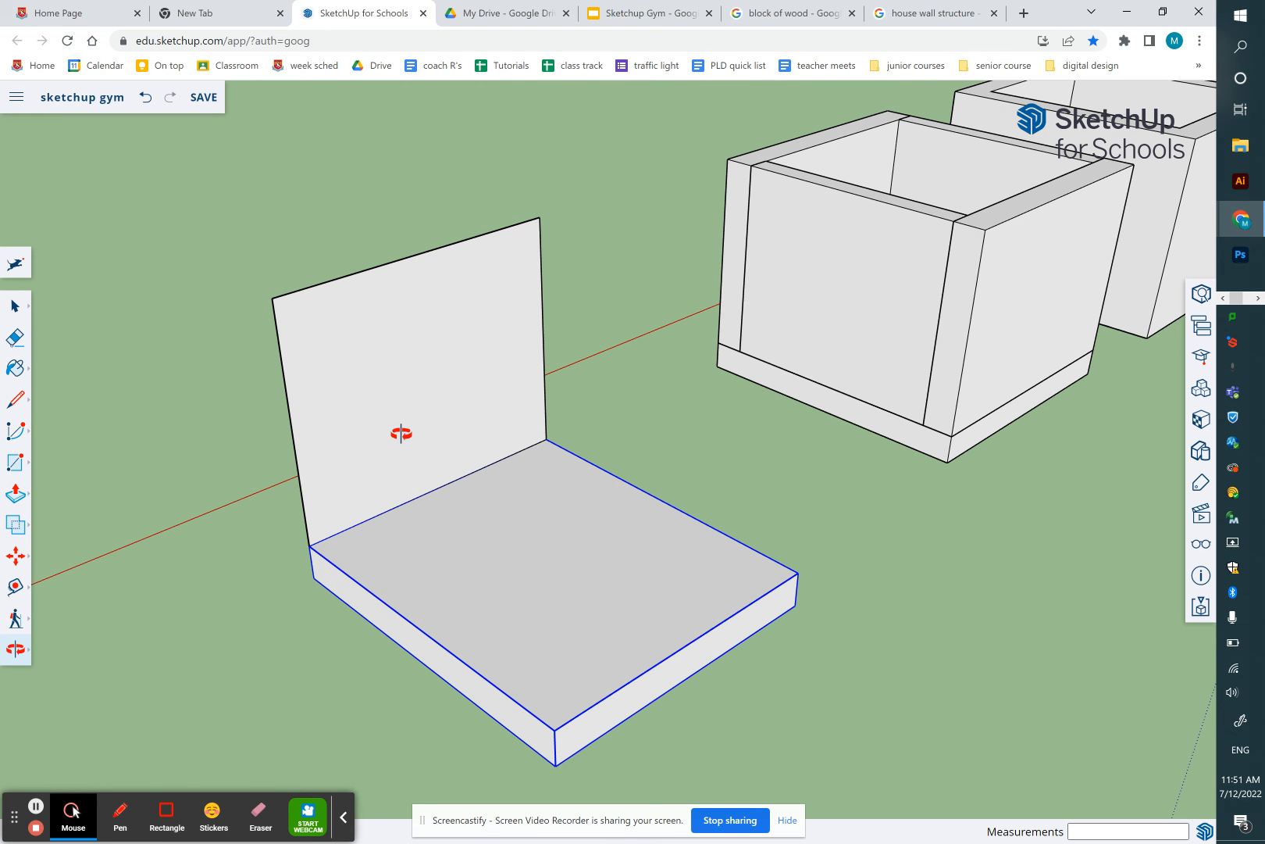
pyautogui.press('p')
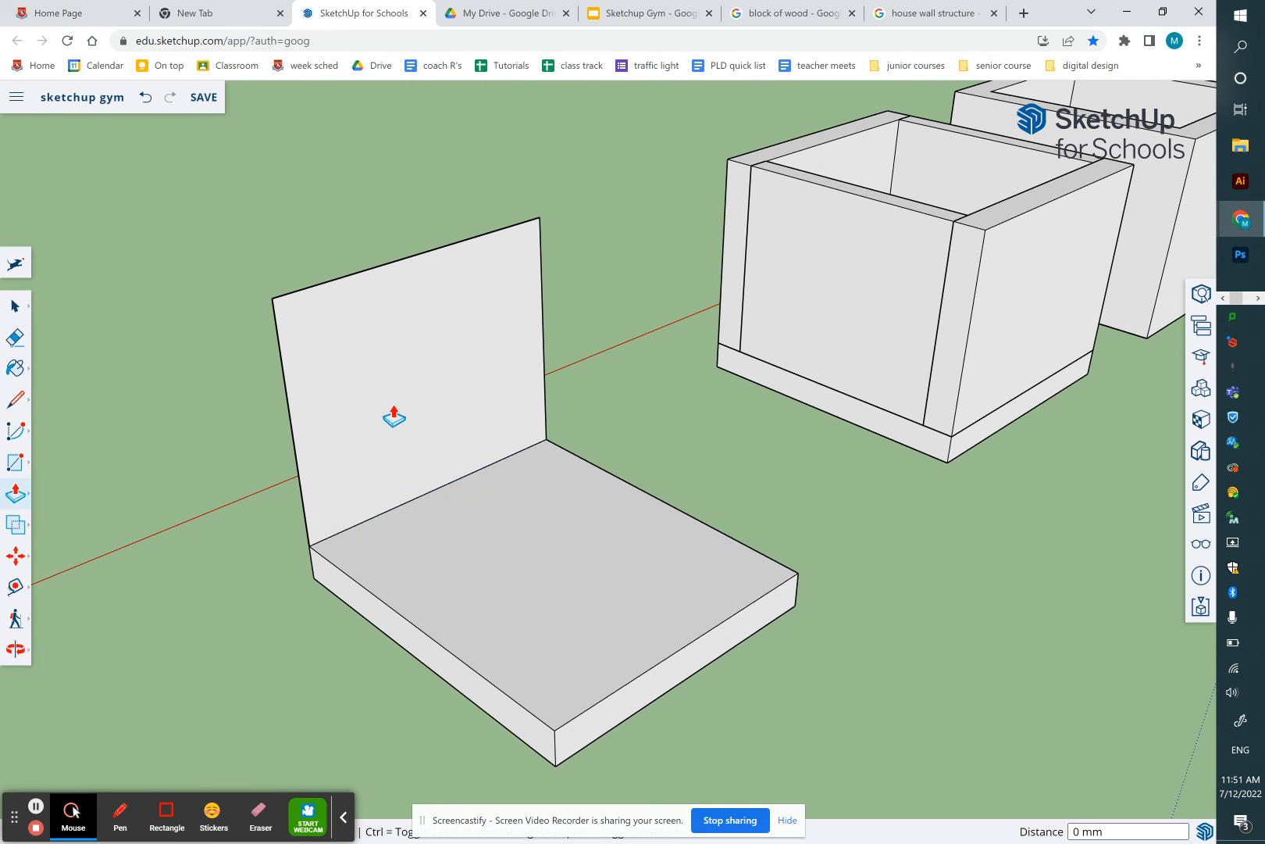
pyautogui.click(362, 390)
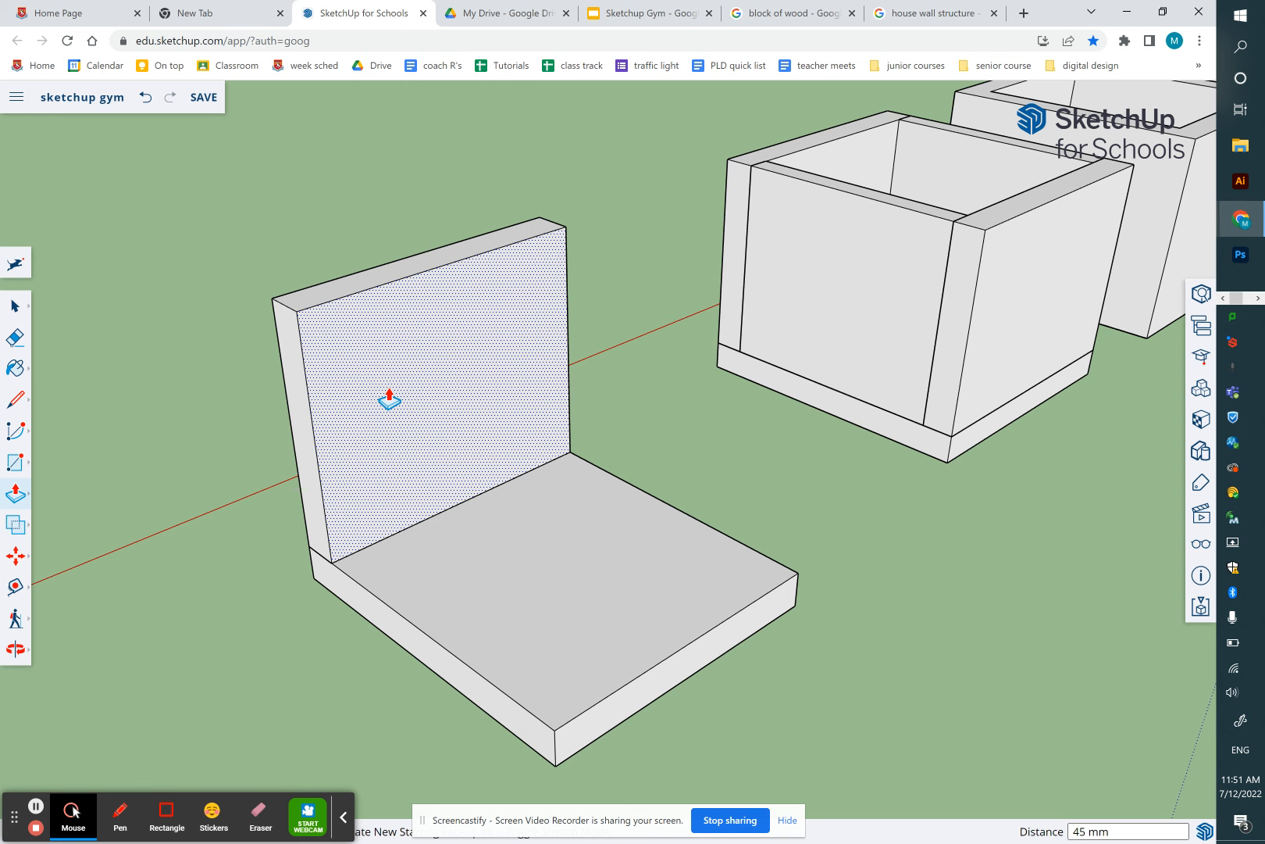
pyautogui.press('space')
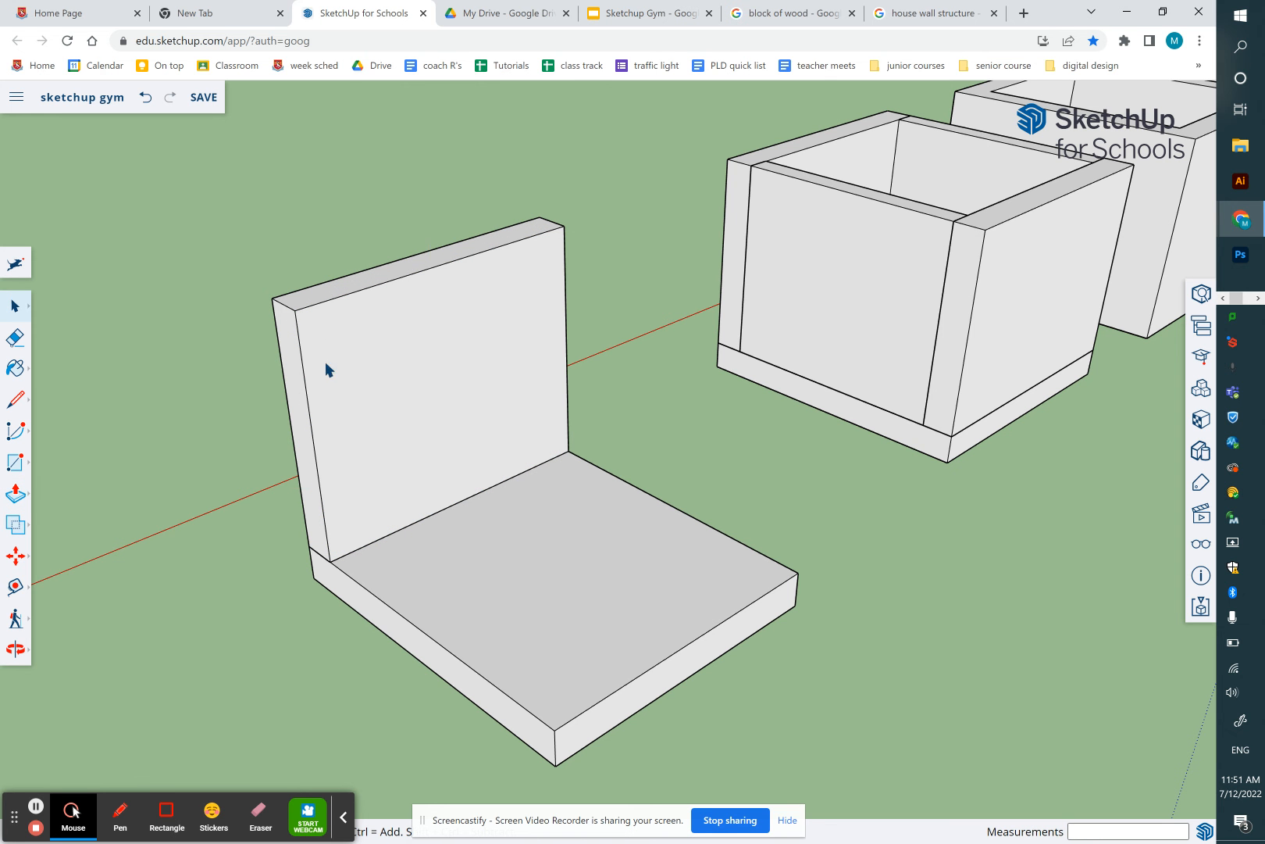
# Select the first wall panel's connected geometry and make it a group
pyautogui.tripleClick(392, 386)
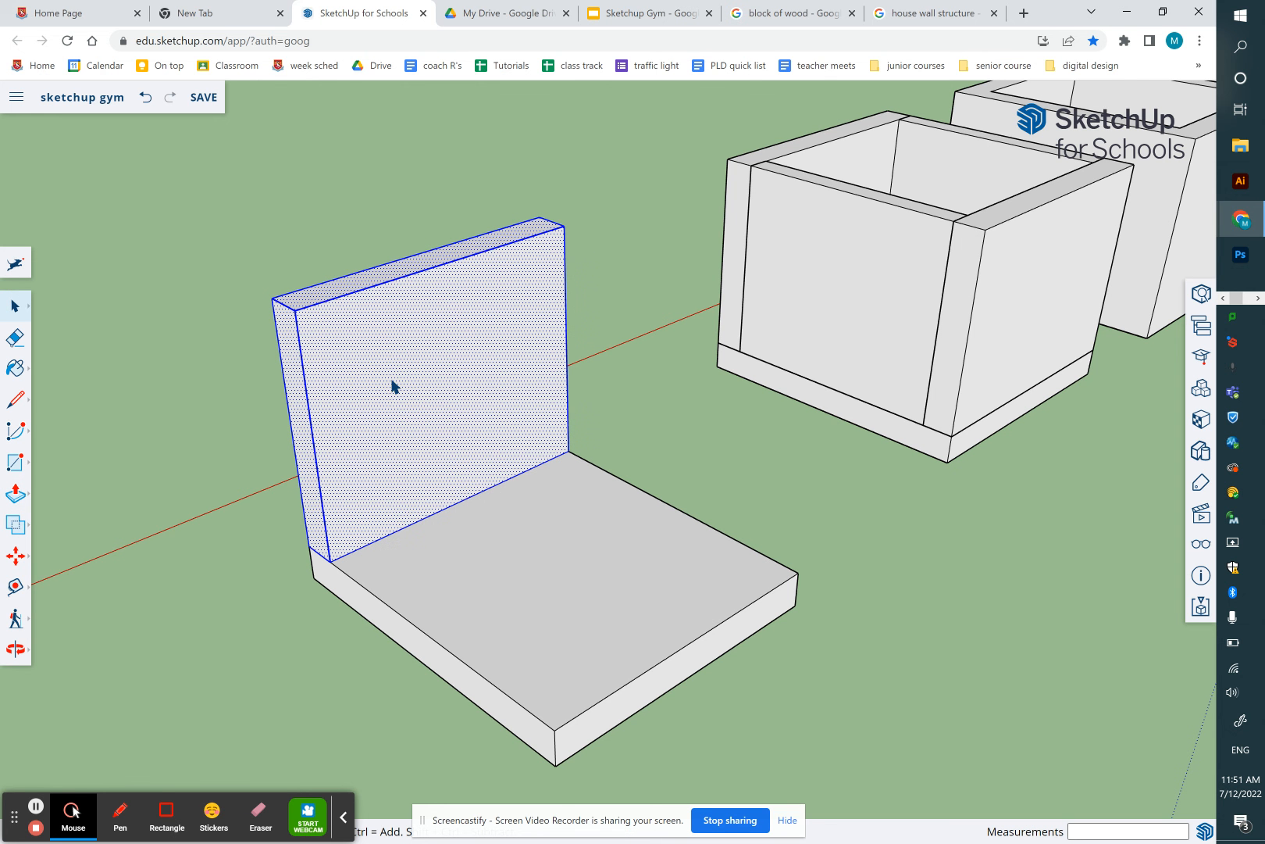
pyautogui.rightClick(392, 386)
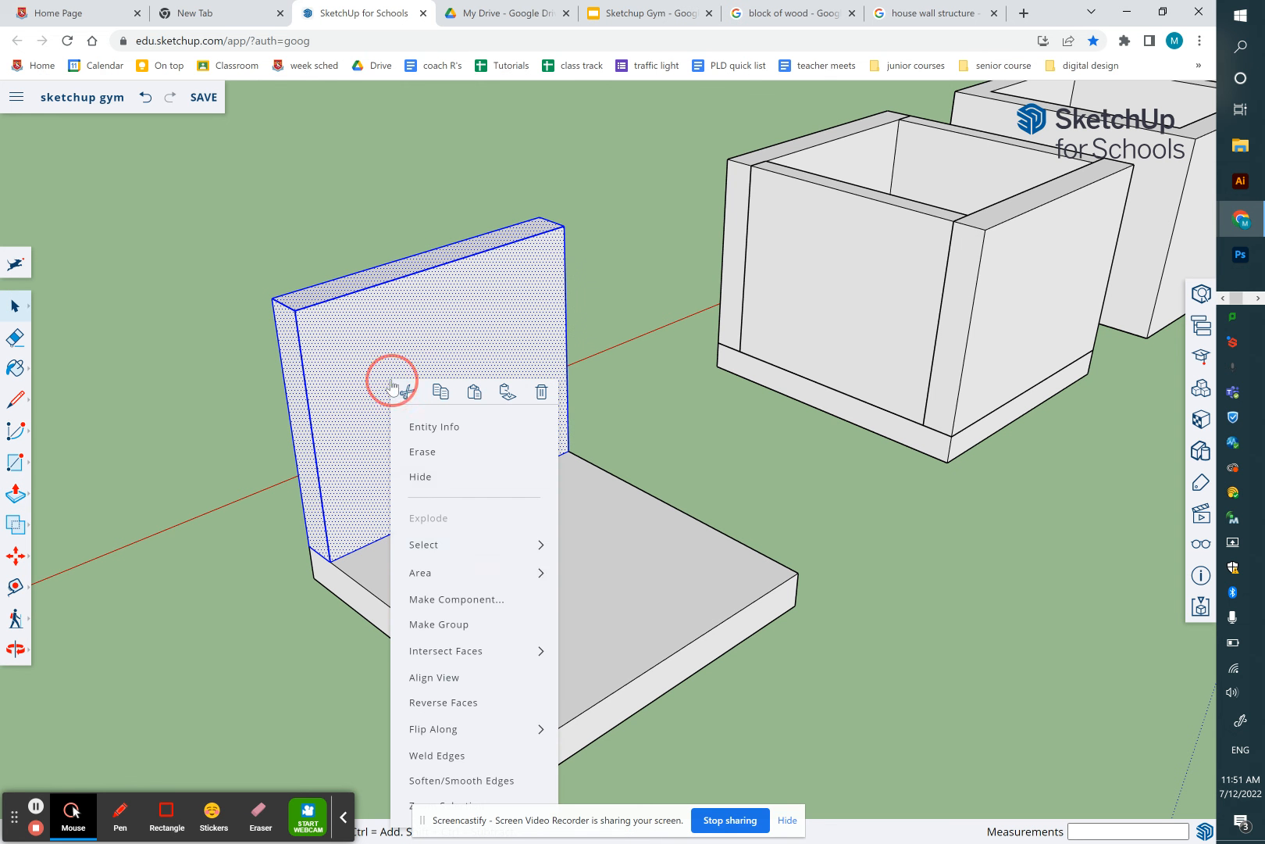
pyautogui.click(472, 626)
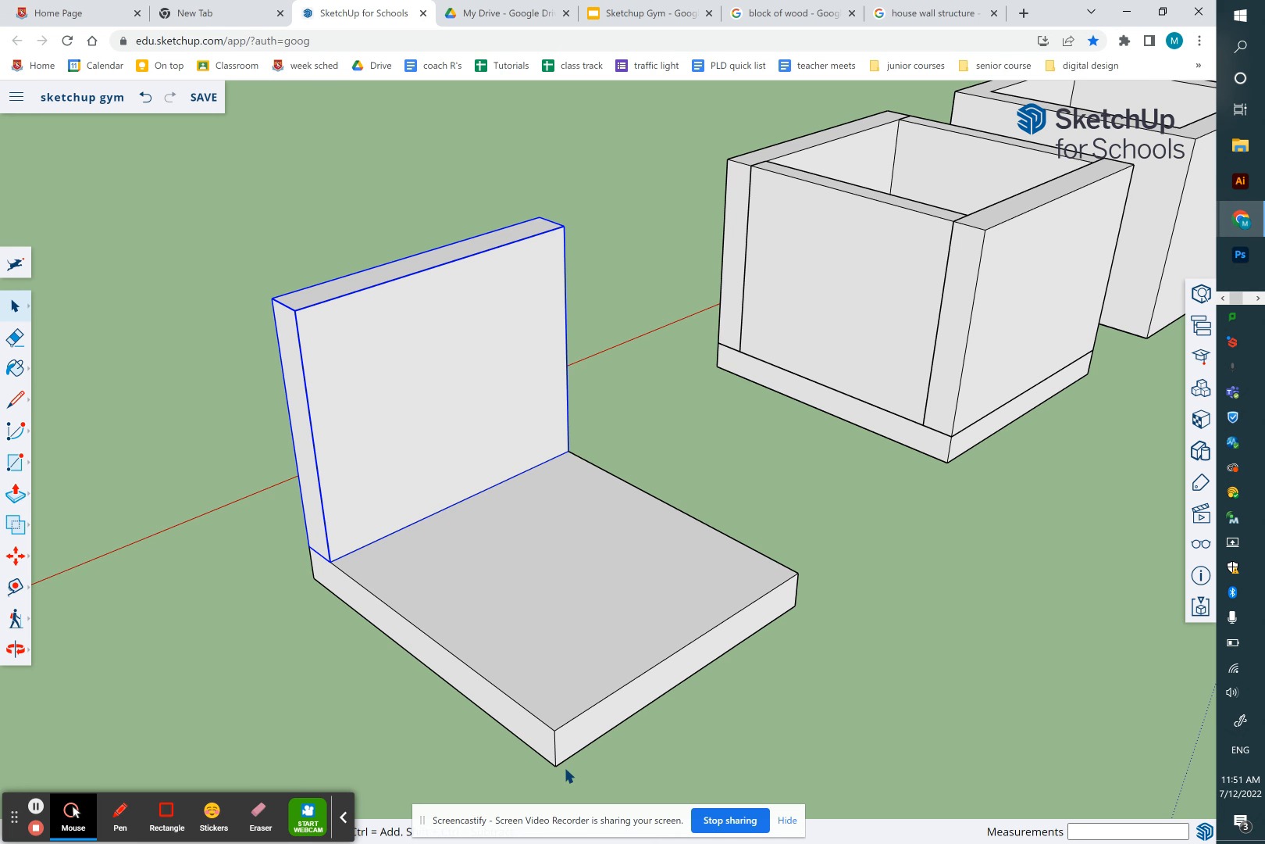
# Draw an upright rectangle about 363 mm by 293 mm along the adjoining base edge, from the first wall's inner corner to the base corner
pyautogui.scroll(3, 568, 775)
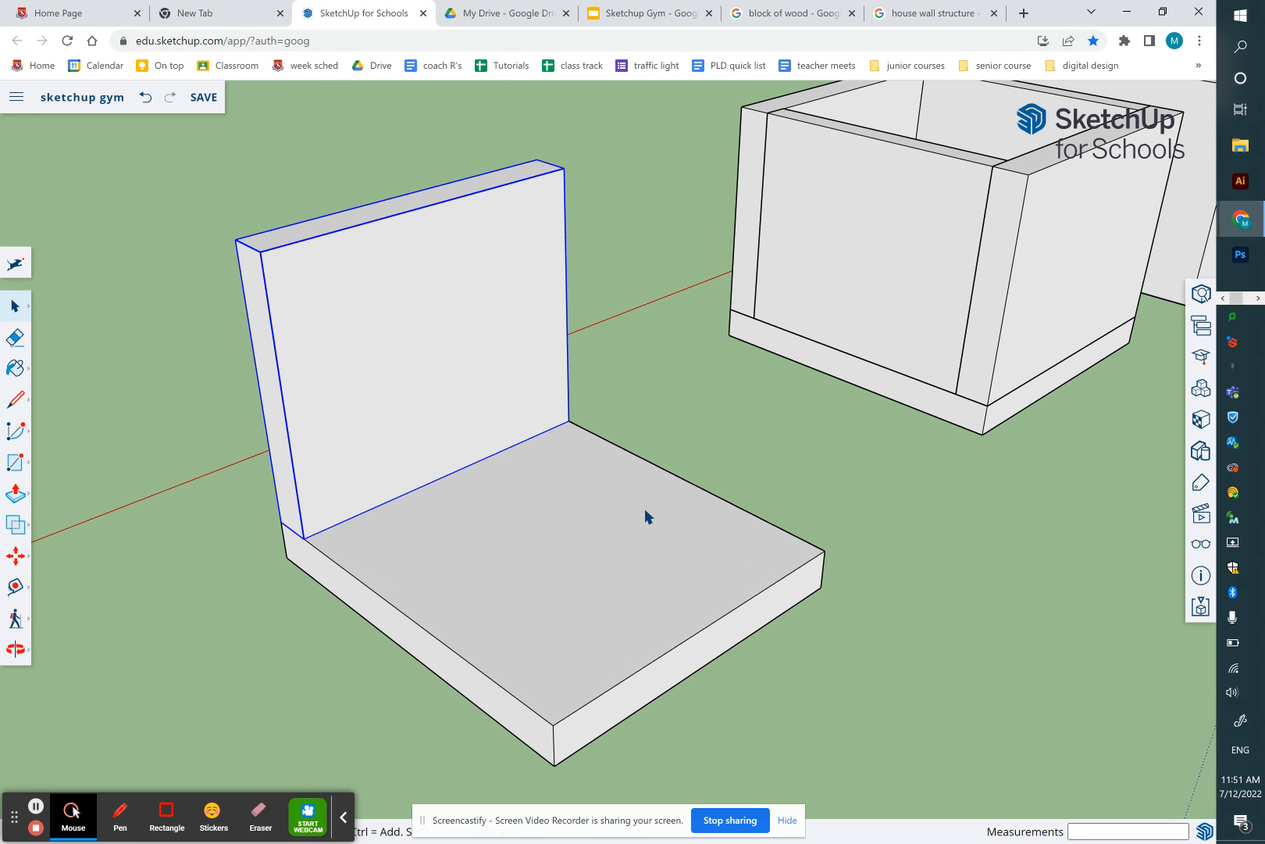
pyautogui.scroll(-2, 609, 503)
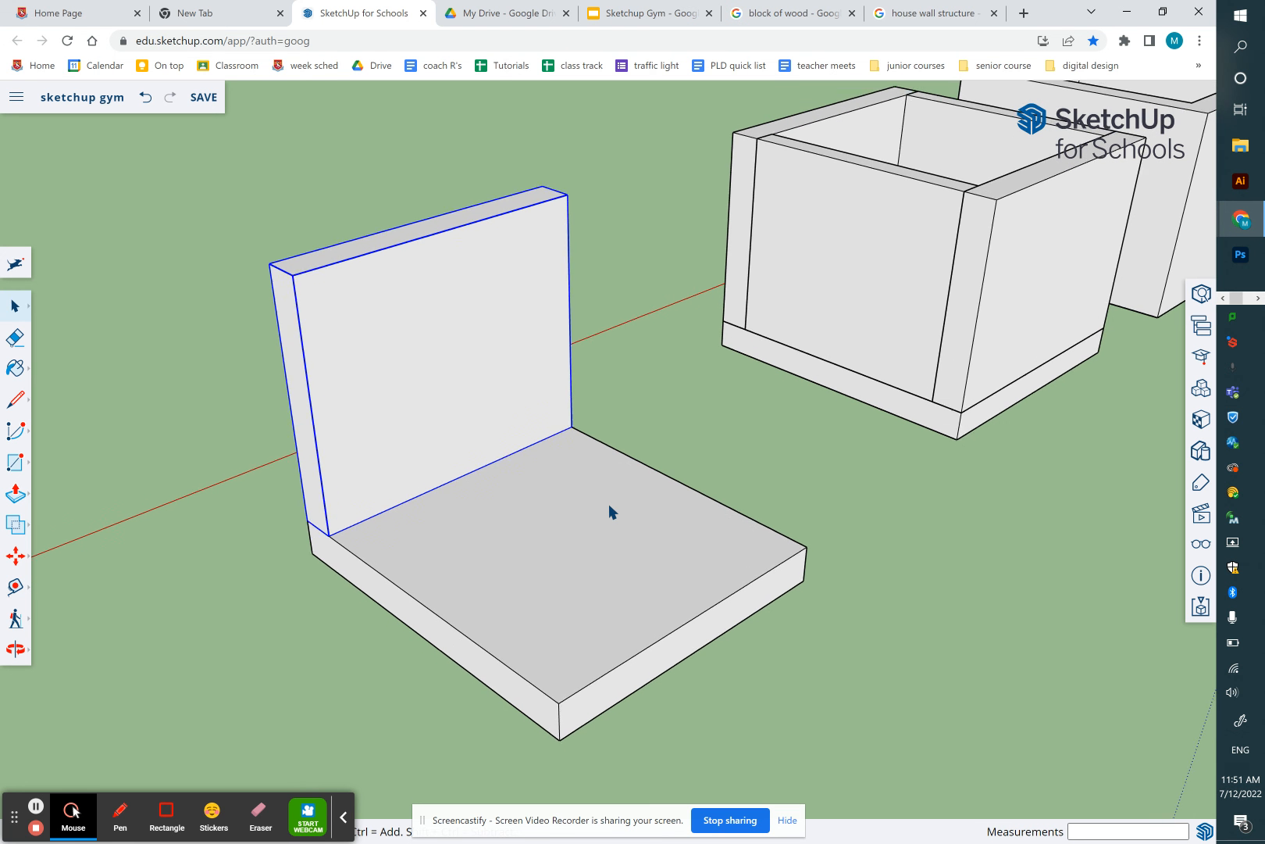
pyautogui.press('r')
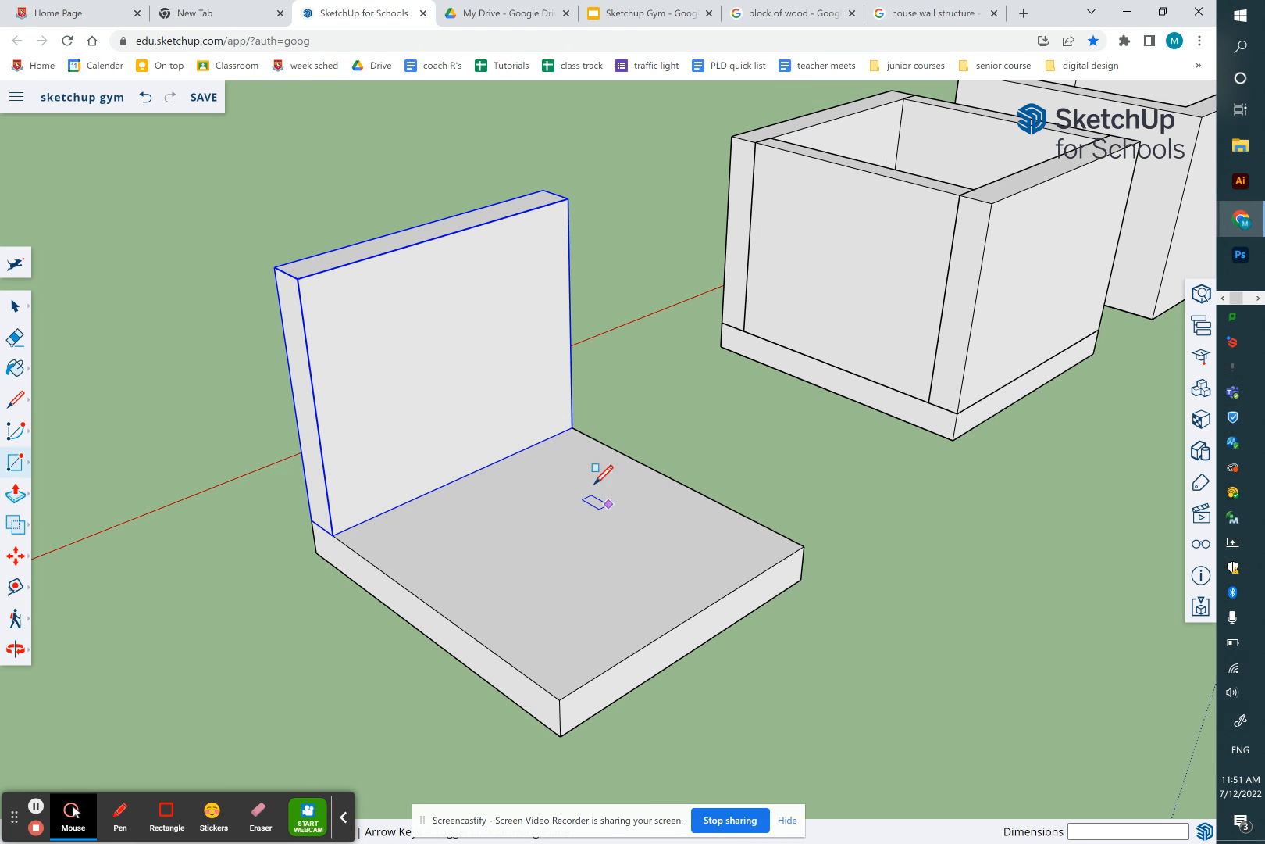
pyautogui.click(572, 427)
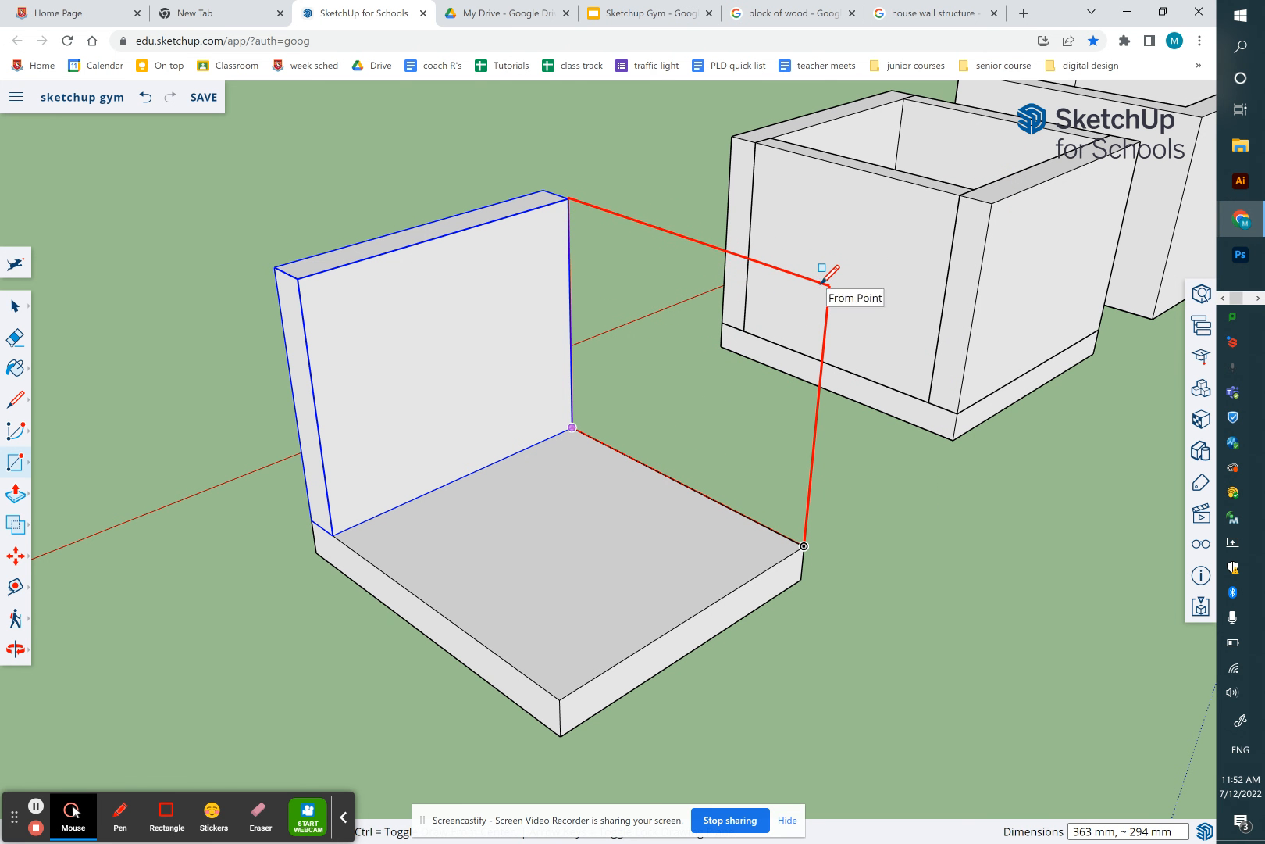
pyautogui.click(825, 285)
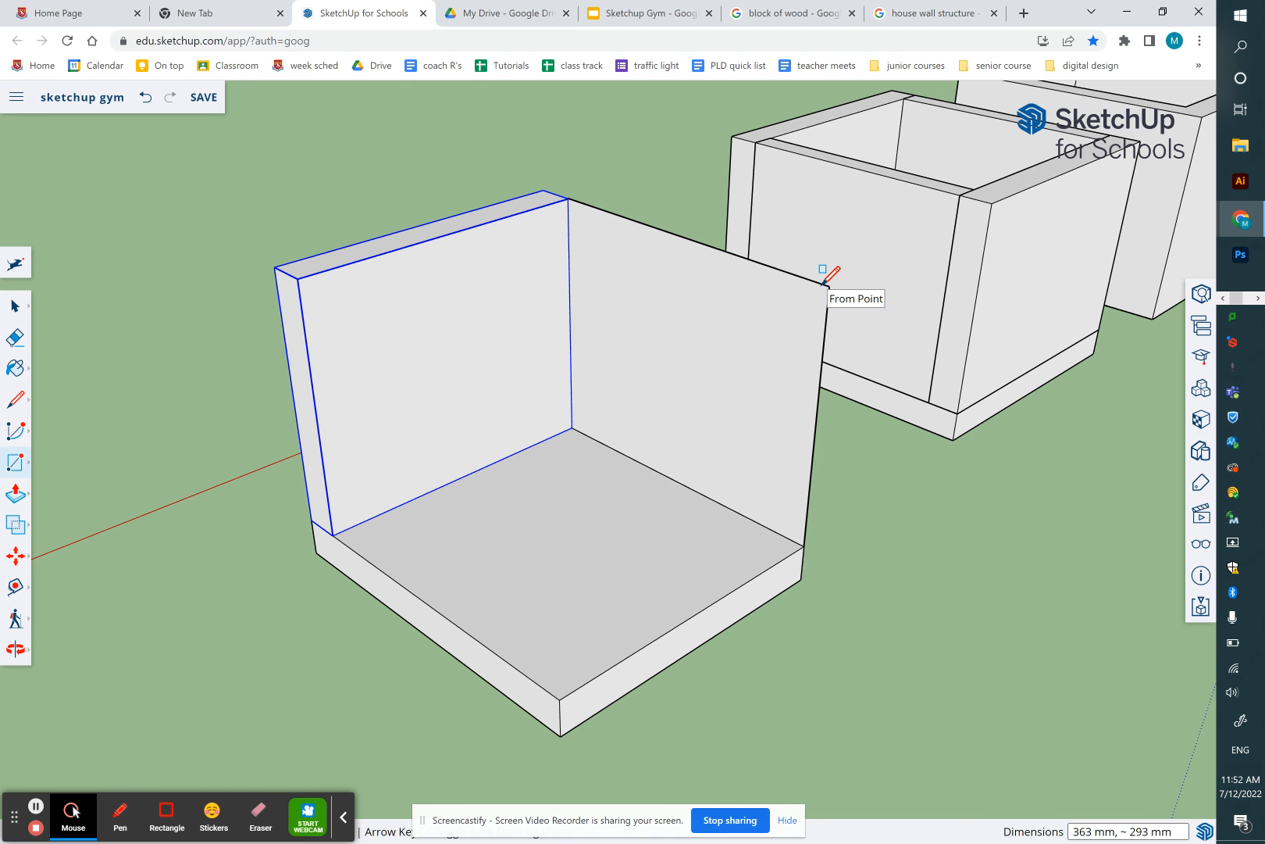
# Extrude the second upright rectangle inward over the base to form a wall panel butting against the first wall
pyautogui.press('p')
pyautogui.click(781, 337)
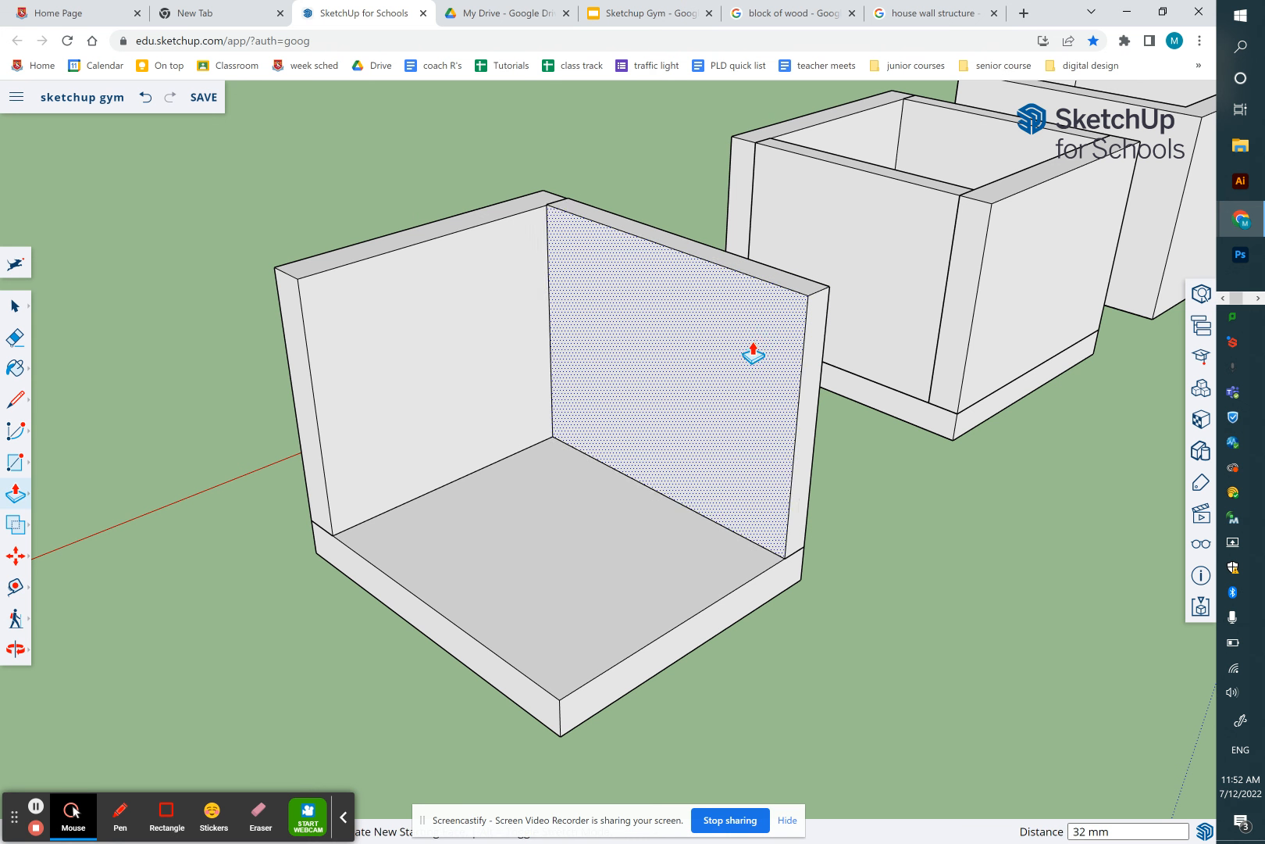
pyautogui.click(748, 347)
pyautogui.press('space')
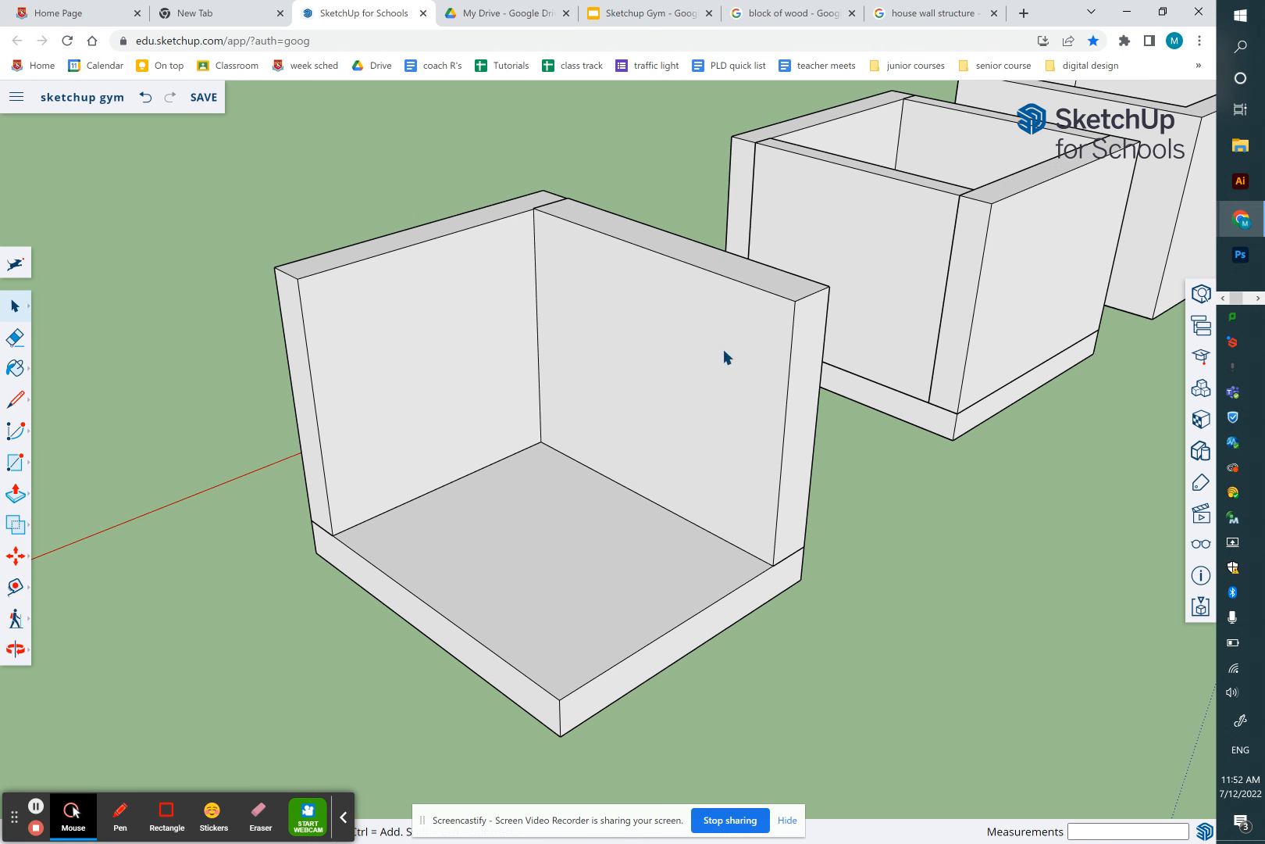
# Make the second wall panel's connected geometry a group and clear the selection
pyautogui.tripleClick(723, 353)
pyautogui.rightClick(724, 356)
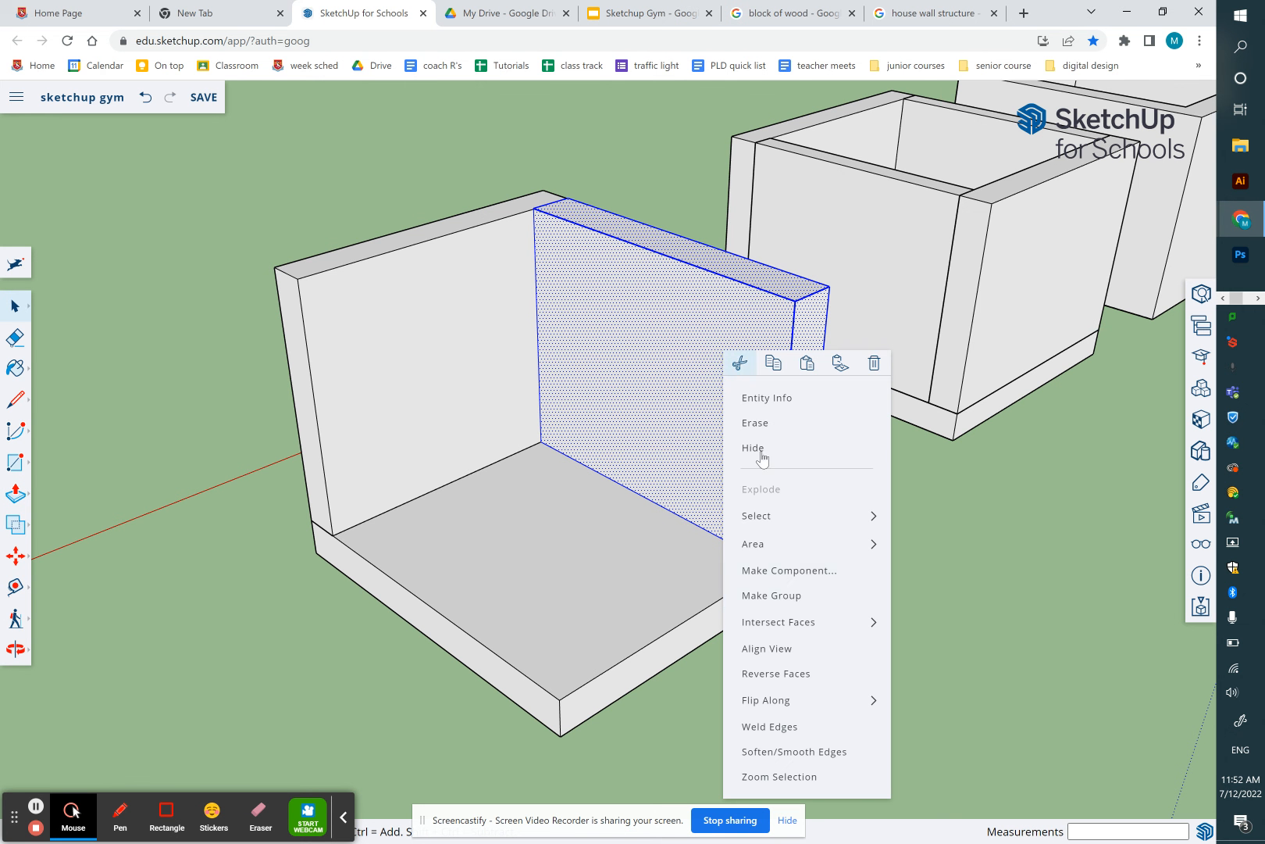
pyautogui.click(791, 595)
pyautogui.click(466, 134)
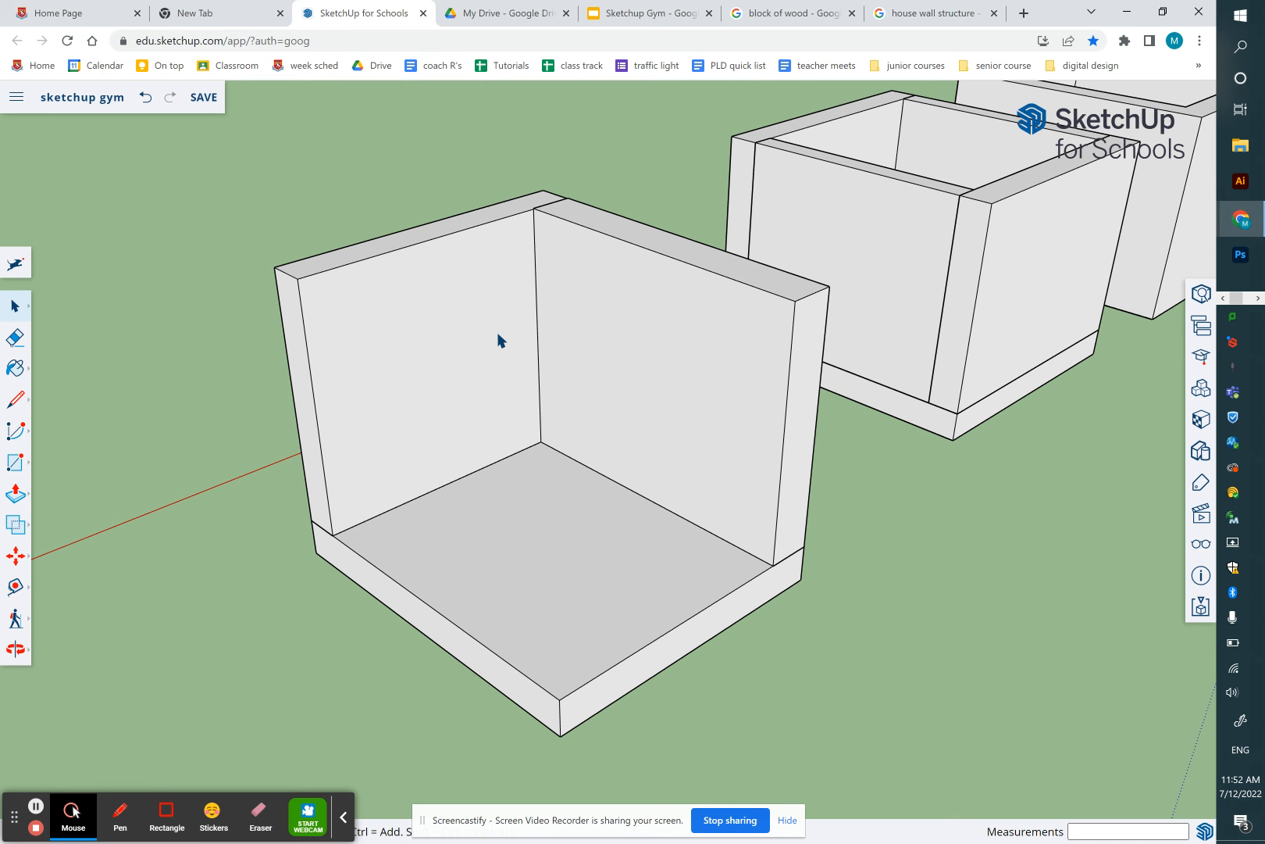
# Compare the part-built panel box with the panelled, hollowed, solid and face-only boxes in the row from several sides
pyautogui.scroll(-5, 501, 341)
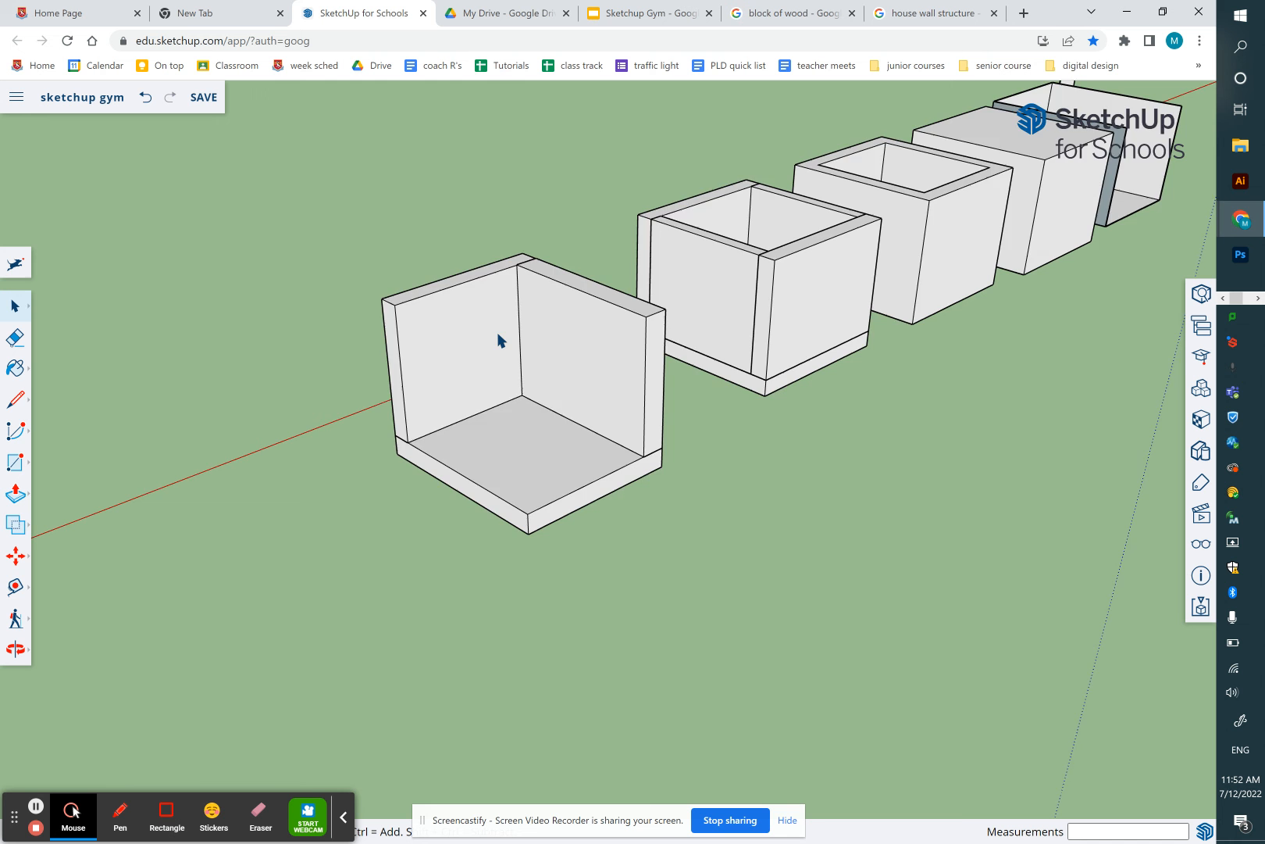
pyautogui.scroll(4, 998, 153)
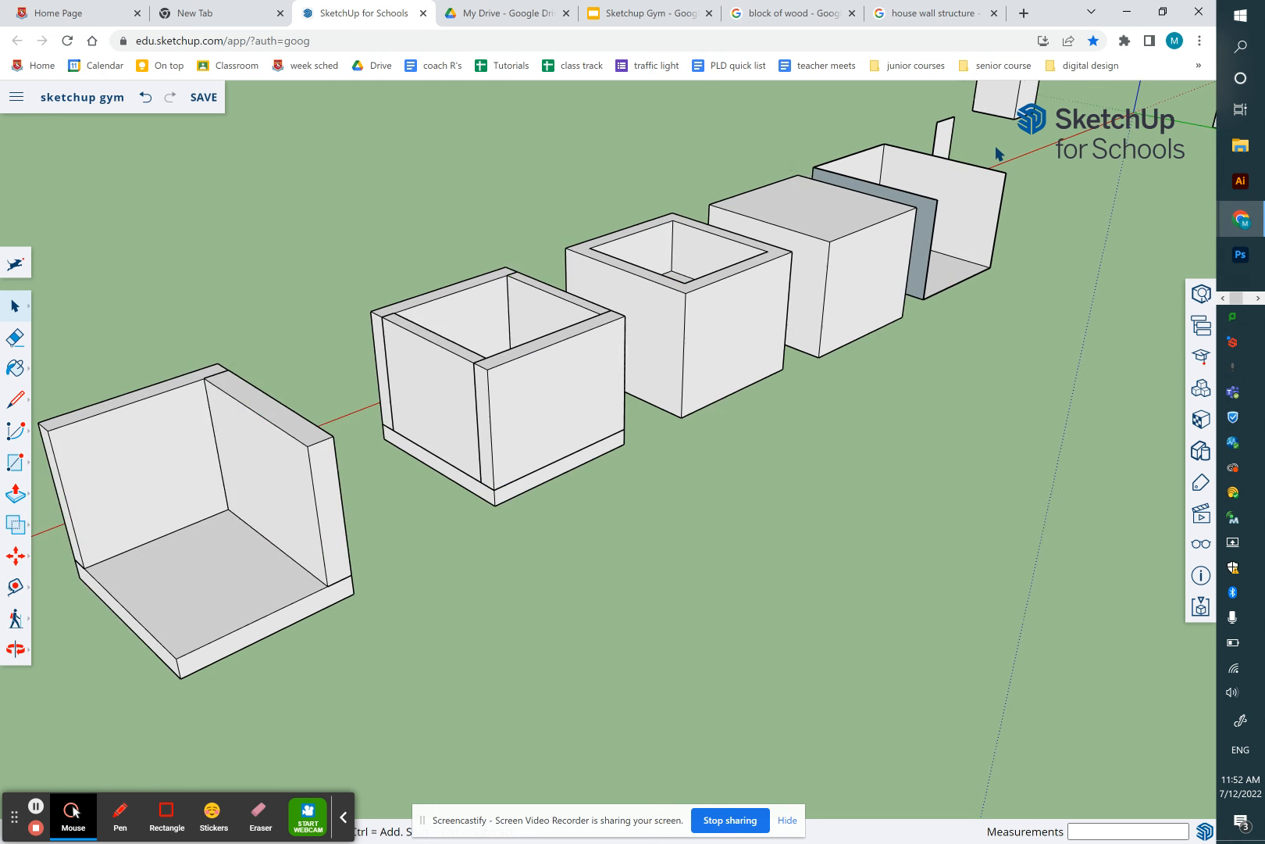
pyautogui.press('o')
pyautogui.moveTo(964, 227); pyautogui.dragTo(953, 497)
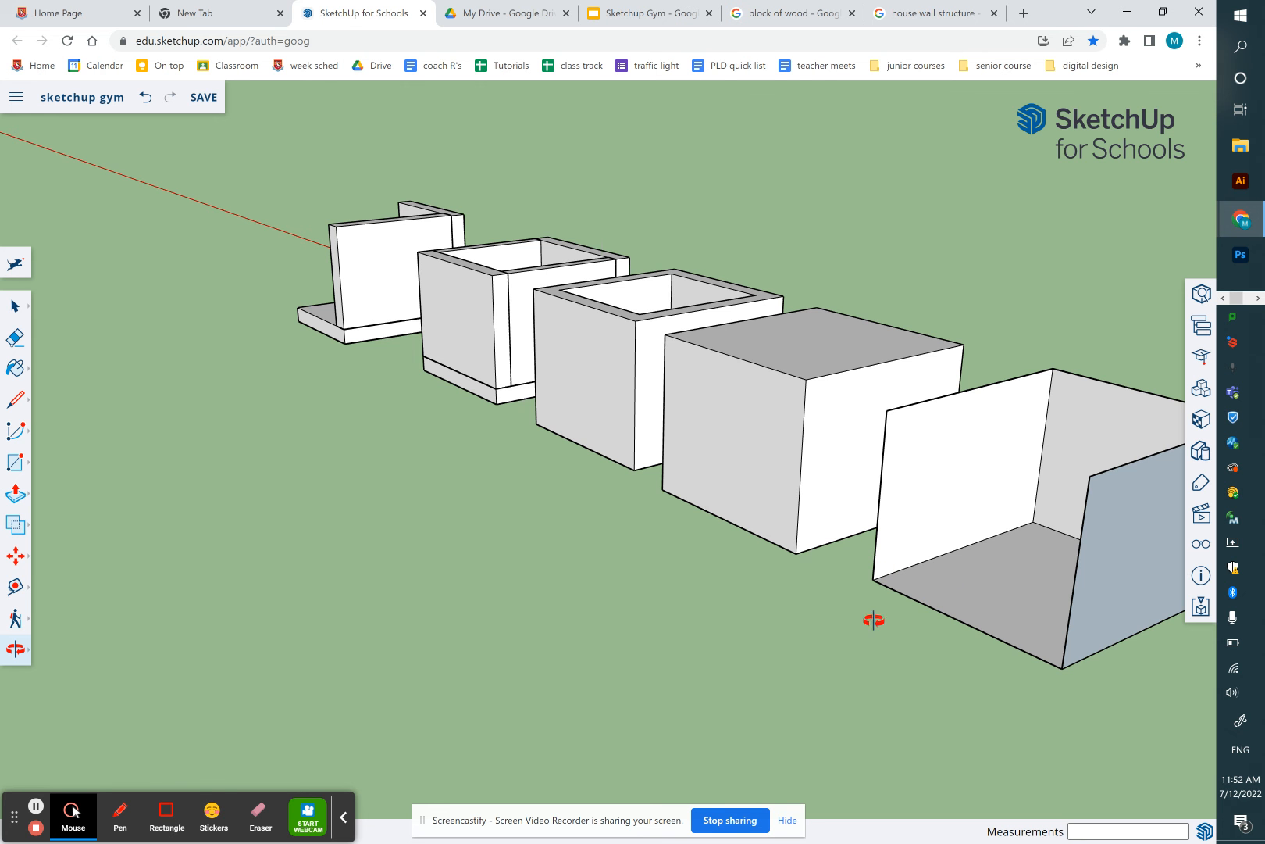
pyautogui.moveTo(557, 410); pyautogui.dragTo(742, 522)
pyautogui.click(588, 399)
pyautogui.moveTo(599, 401); pyautogui.dragTo(650, 429)
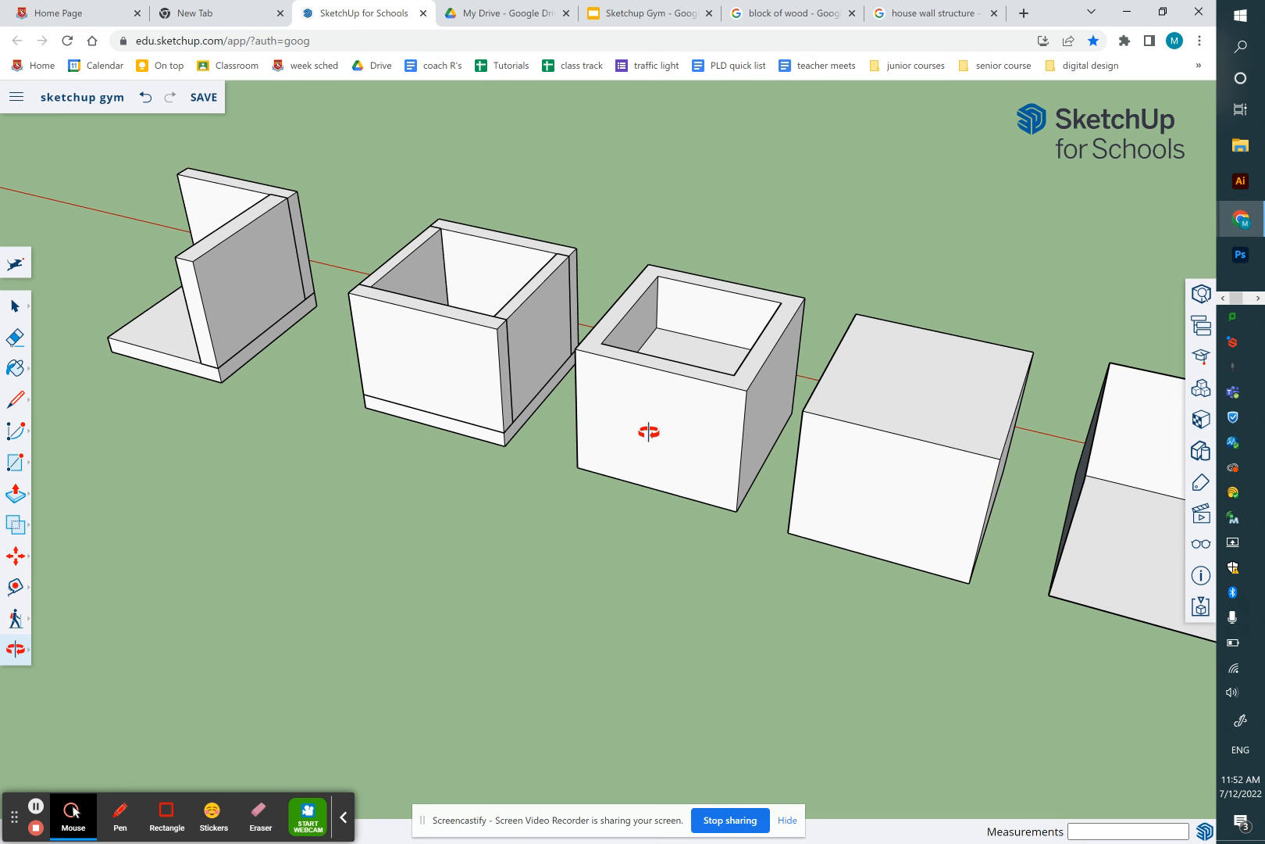